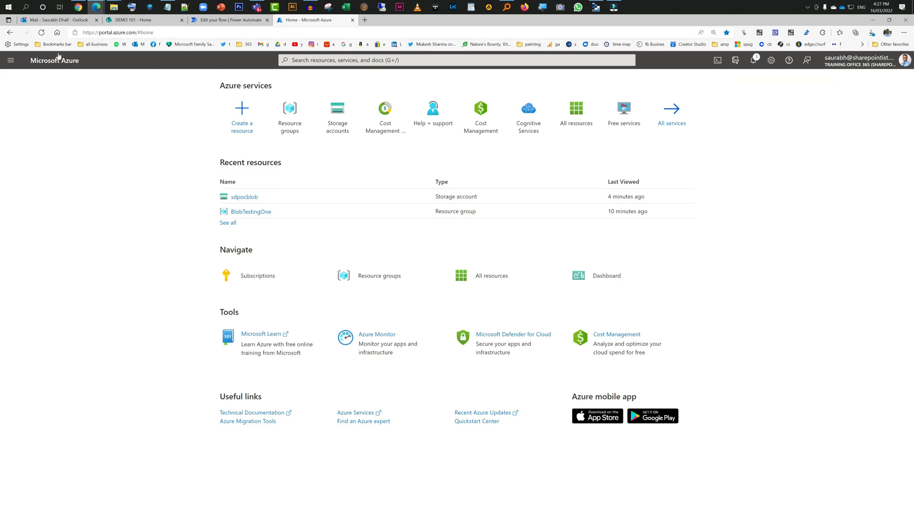
# Step: Go to the storage accounts list and start creating a new storage account
pyautogui.click(11, 60)
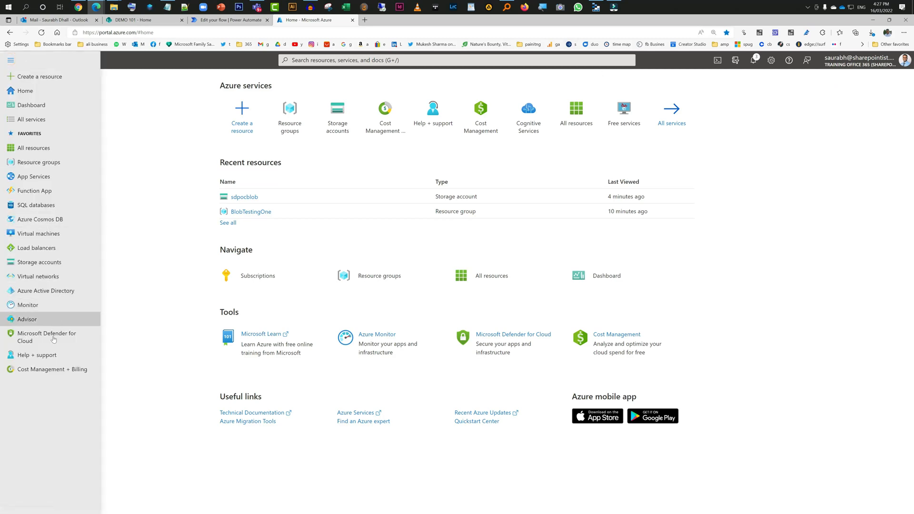
pyautogui.moveTo(42, 267)
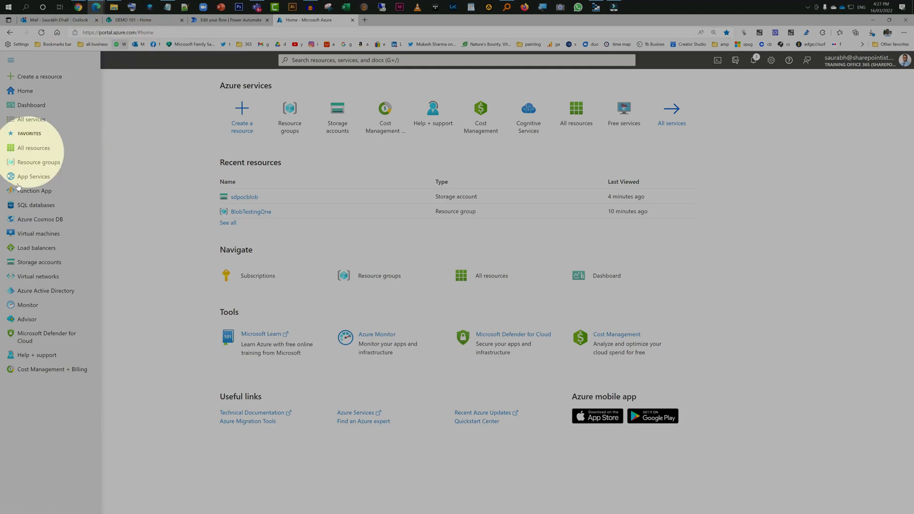
pyautogui.click(51, 264)
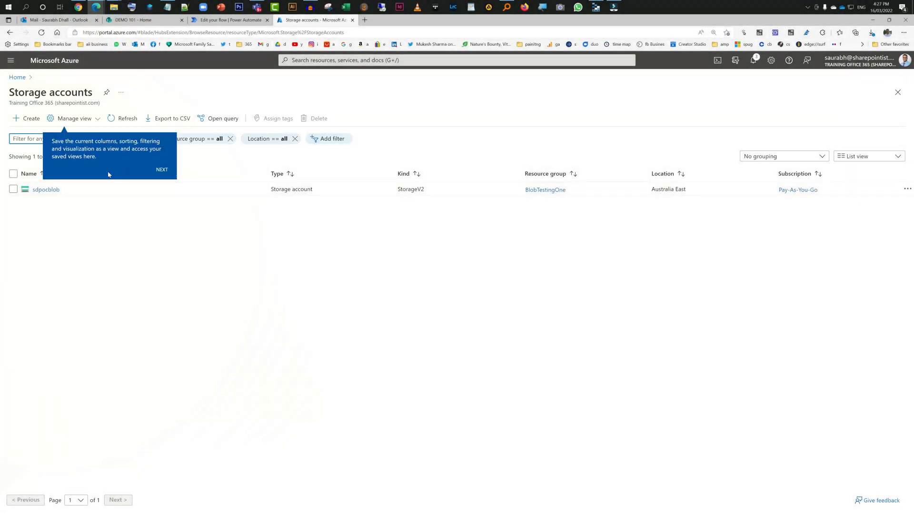
pyautogui.click(34, 119)
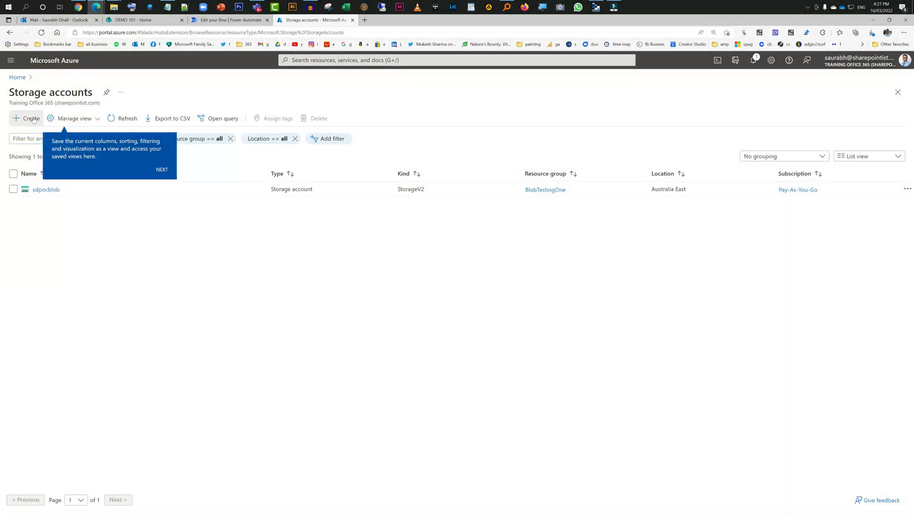
pyautogui.click(41, 122)
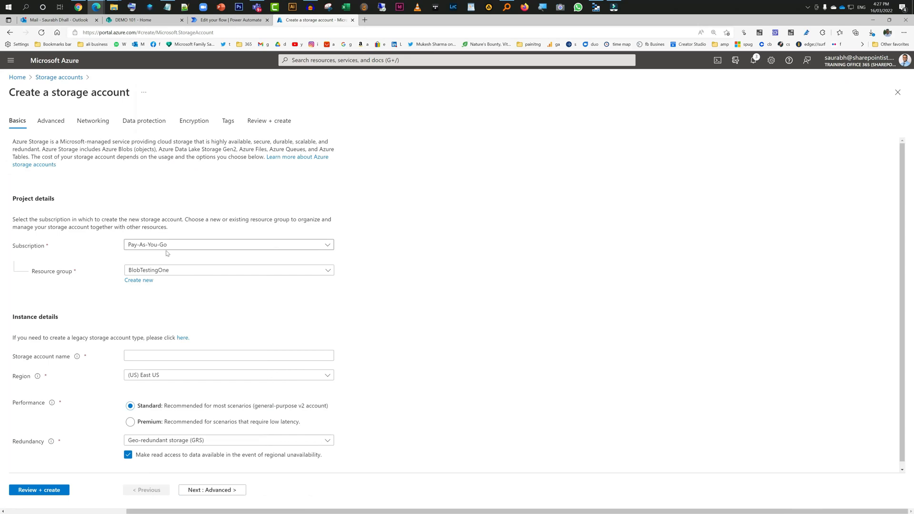
# Step: Set the redundancy to Locally-redundant storage (LRS) and keep BlobTestingOne as the resource group
pyautogui.scroll(-1, 165, 293)
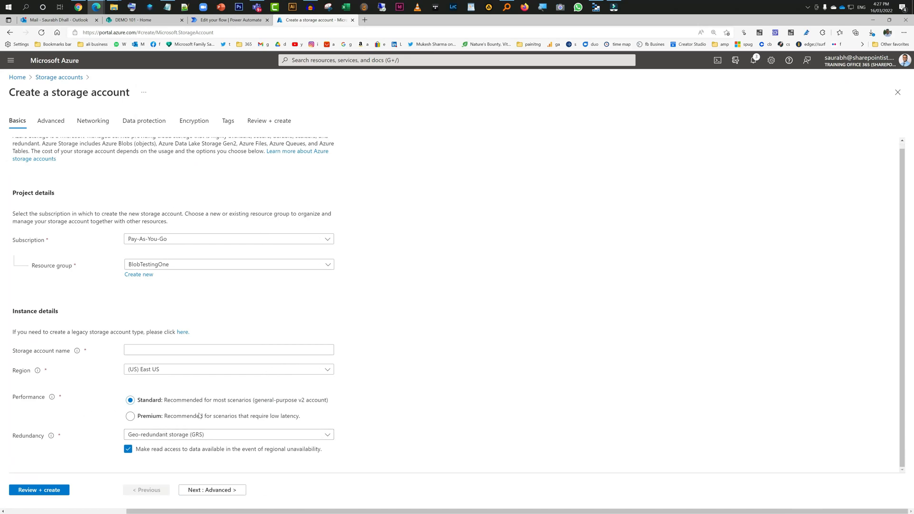
pyautogui.click(165, 435)
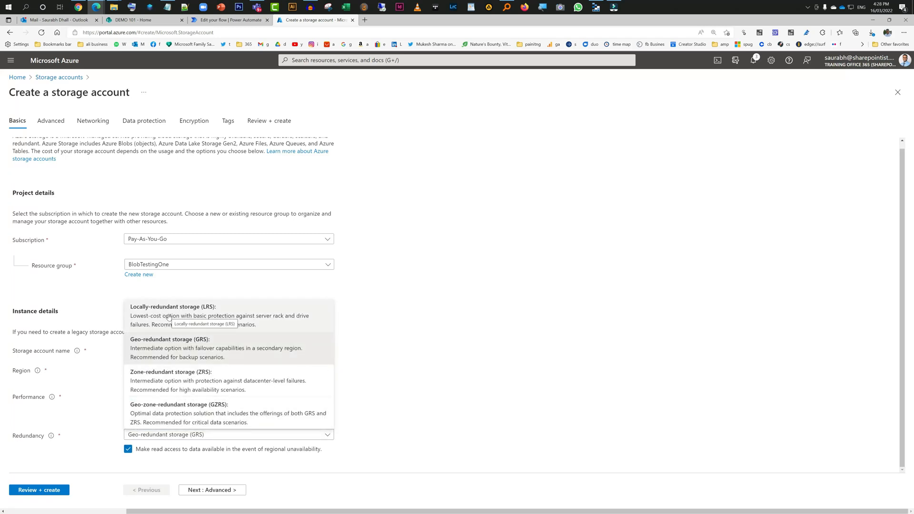
pyautogui.click(168, 316)
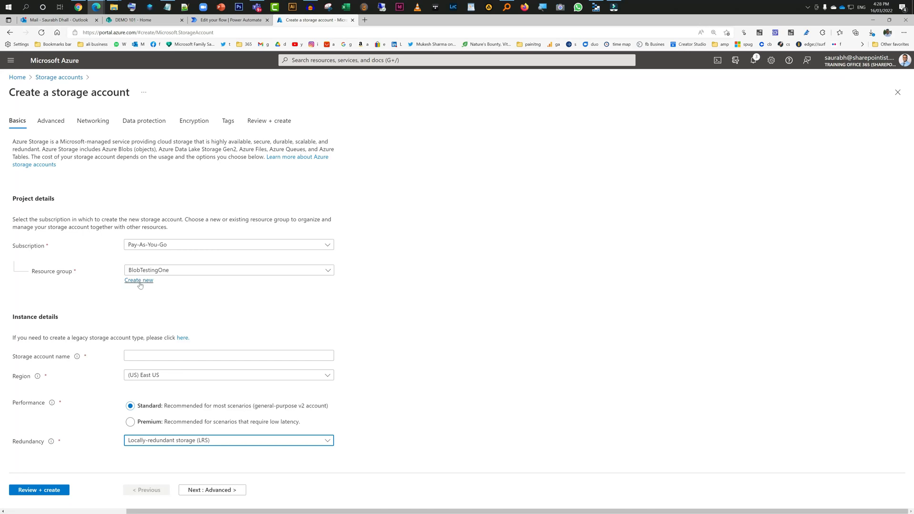
pyautogui.click(171, 272)
pyautogui.click(170, 271)
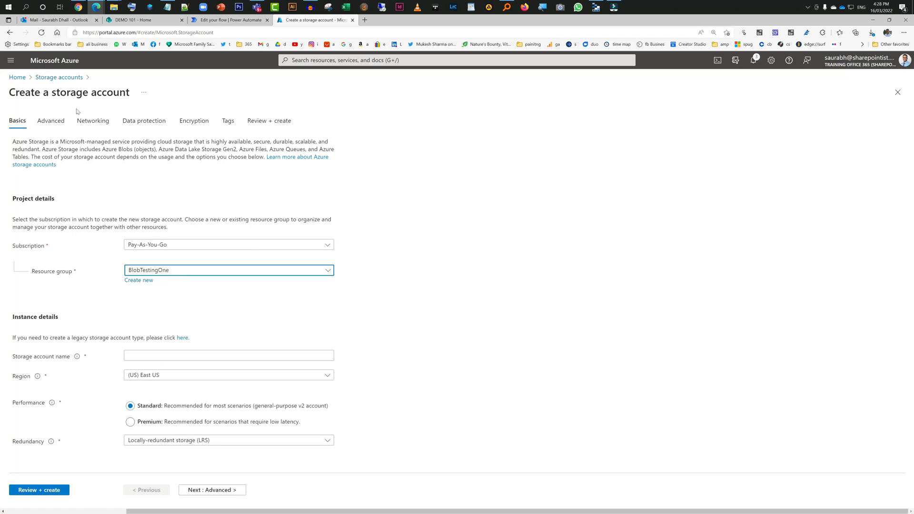
# Step: In the advanced blob storage settings, set the access tier to Cool
pyautogui.click(218, 497)
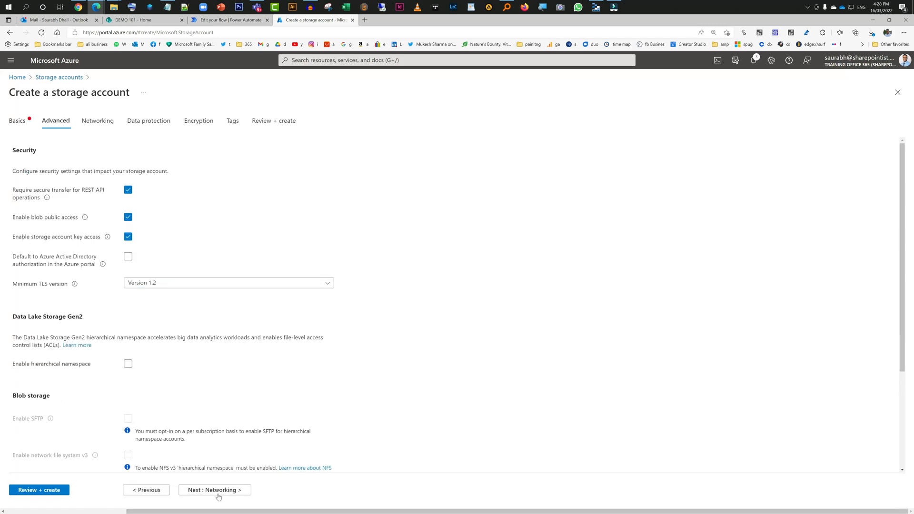
pyautogui.scroll(-4, 192, 316)
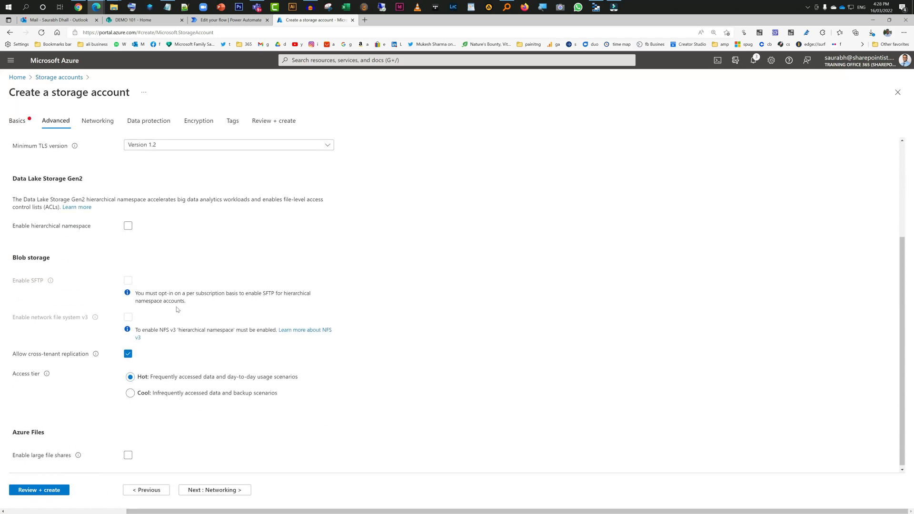
pyautogui.click(148, 392)
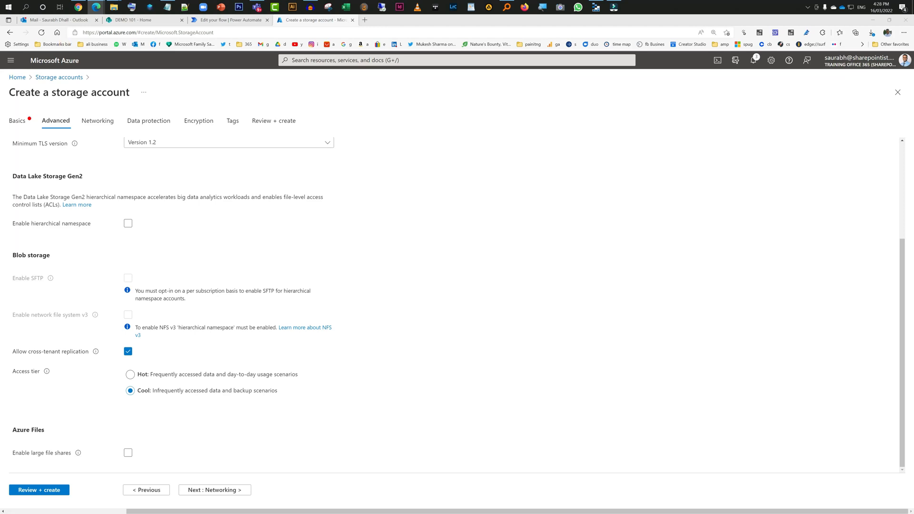
# Step: Switch to the other browser window, search the web for "azure blob pricing" and open Microsoft's Azure Blob Storage pricing page
pyautogui.click(96, 6)
pyautogui.click(213, 32)
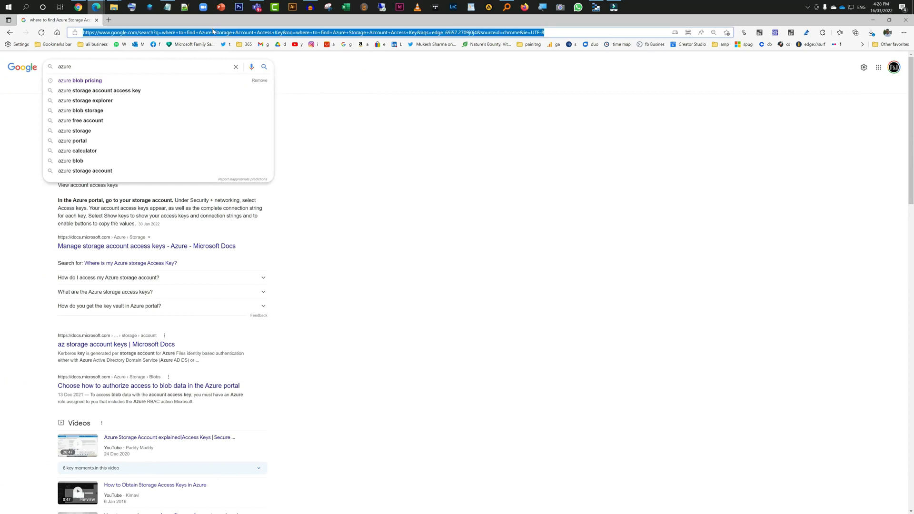
pyautogui.write('azure ')
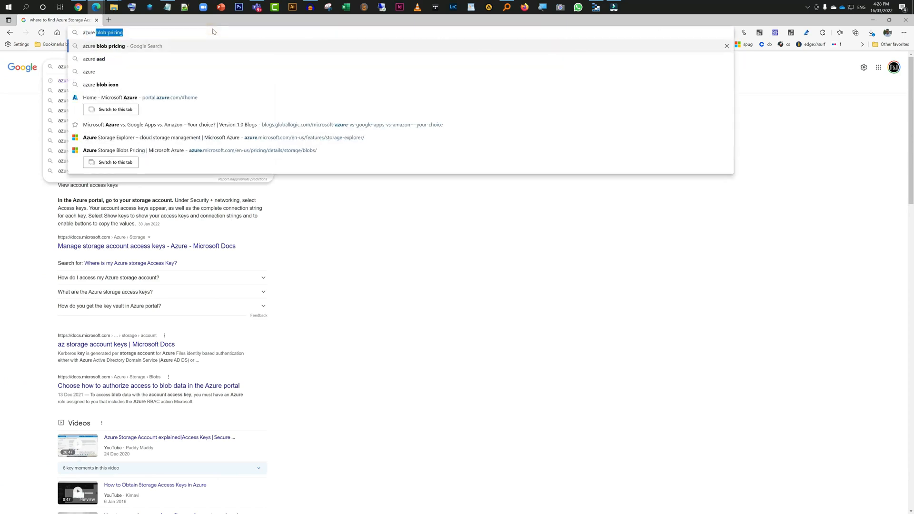
pyautogui.write('blob pricing')
pyautogui.press('Return')
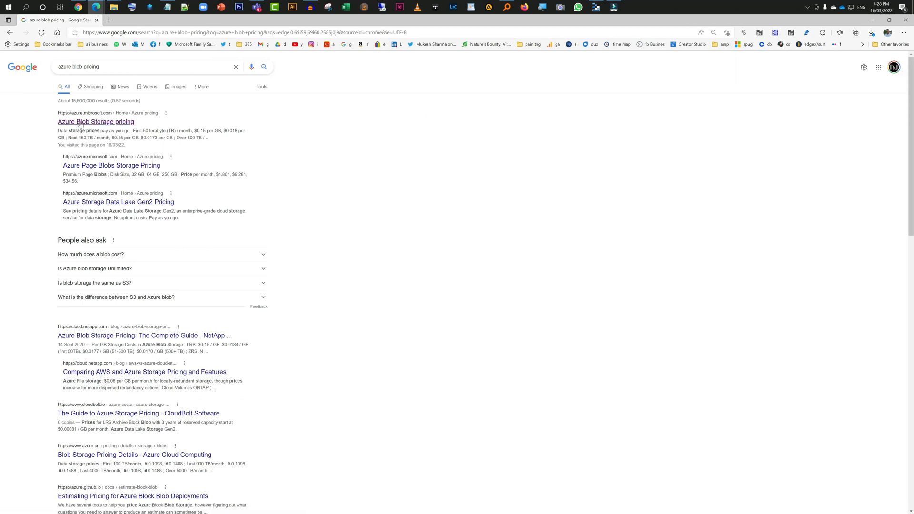
pyautogui.click(80, 122)
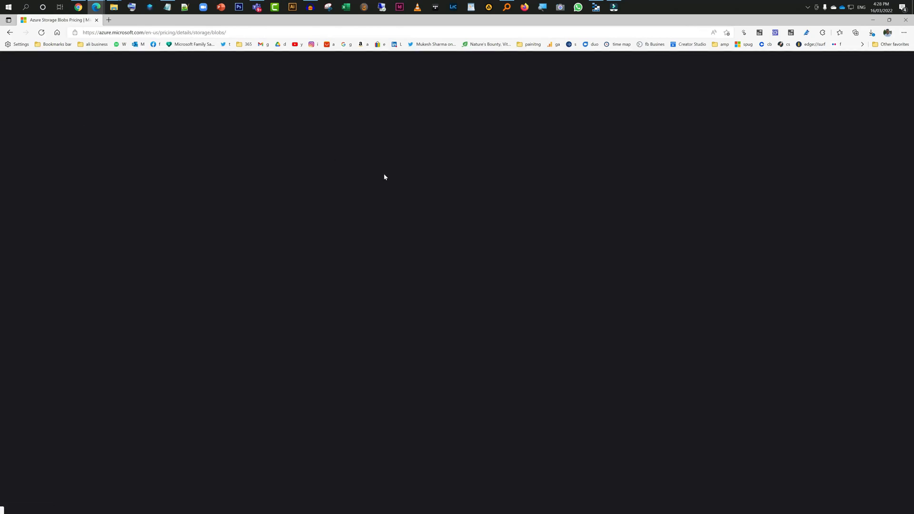
# Step: Examine the overview and pricing table sections of the Azure Blob Storage pricing page
pyautogui.scroll(-3, 381, 285)
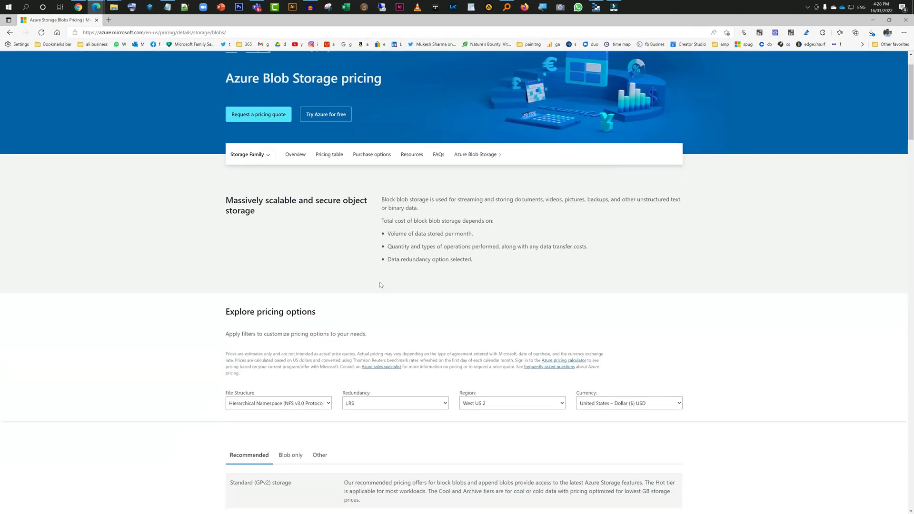
pyautogui.scroll(3, 337, 220)
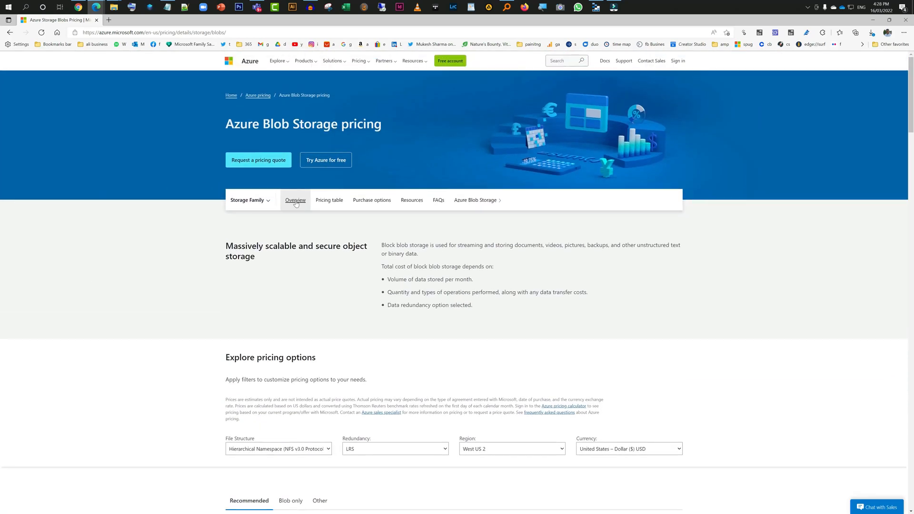
pyautogui.click(295, 200)
pyautogui.click(329, 94)
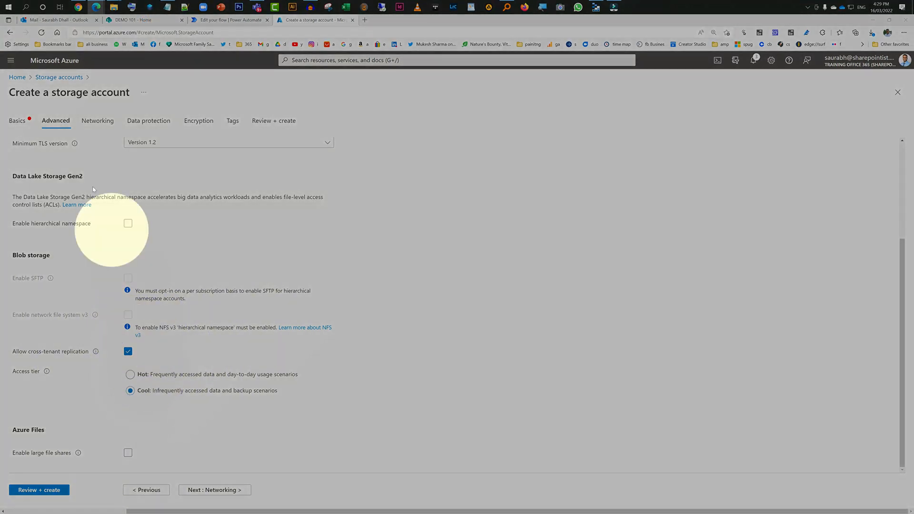
# Step: Return to the storage account's basic settings and reselect Locally-redundant storage (LRS) as the redundancy
pyautogui.click(18, 121)
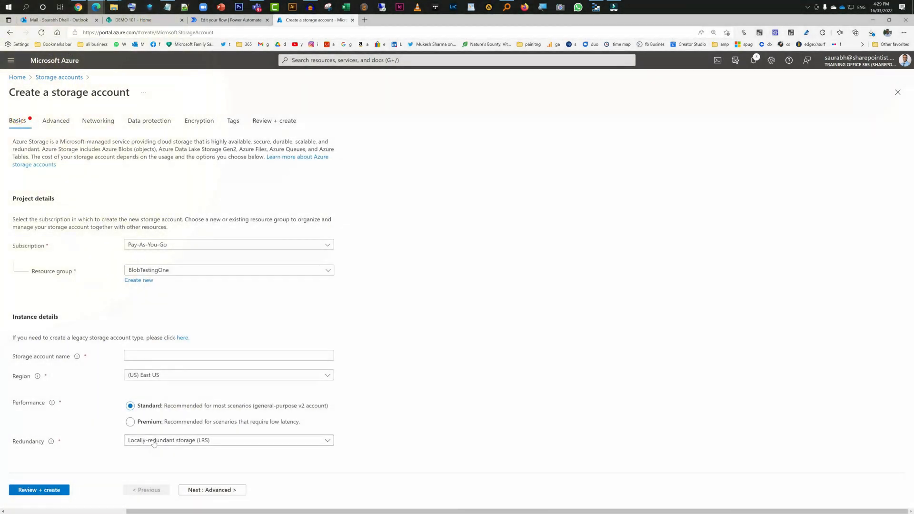
pyautogui.click(152, 442)
pyautogui.click(162, 326)
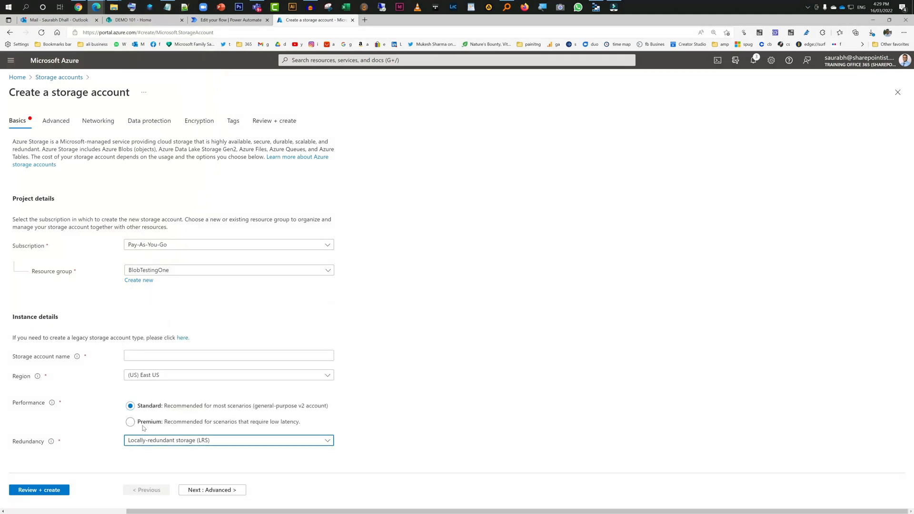
# Step: Examine the advanced, networking and data protection settings of the new storage account
pyautogui.click(60, 122)
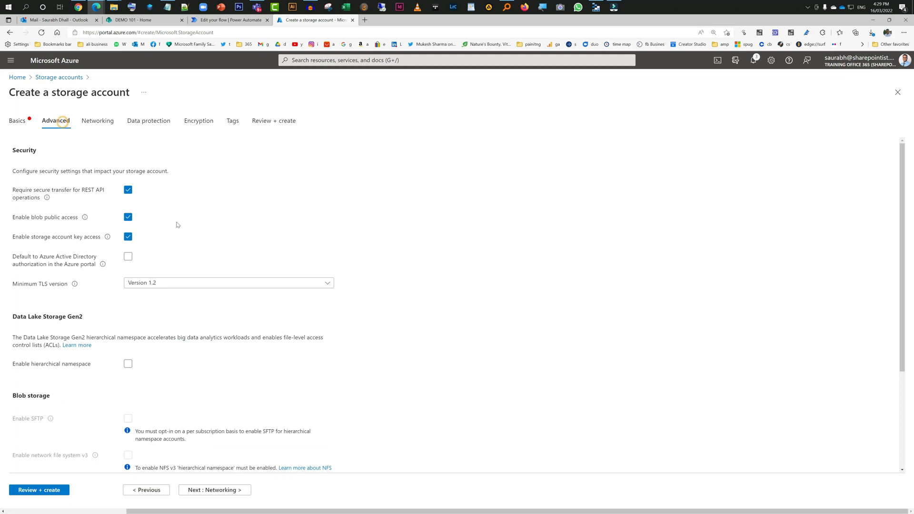
pyautogui.scroll(-3, 195, 299)
pyautogui.scroll(-1, 194, 300)
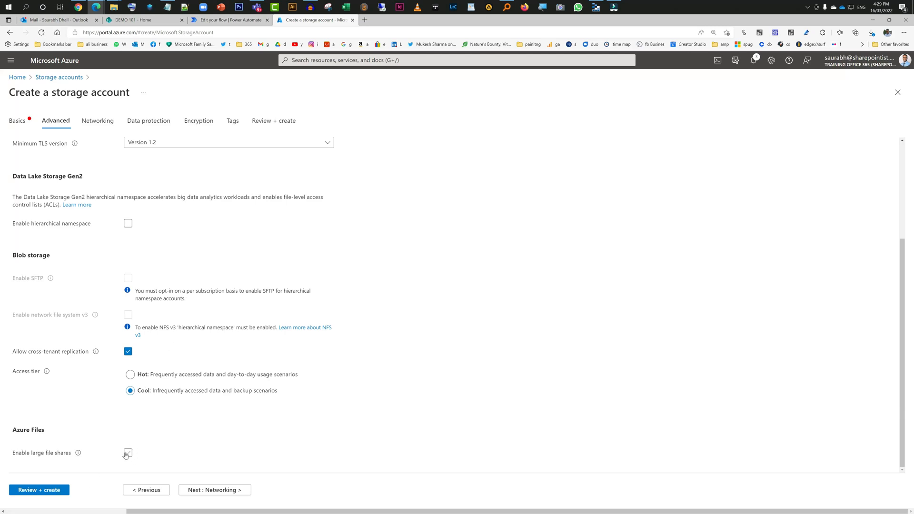
pyautogui.click(100, 125)
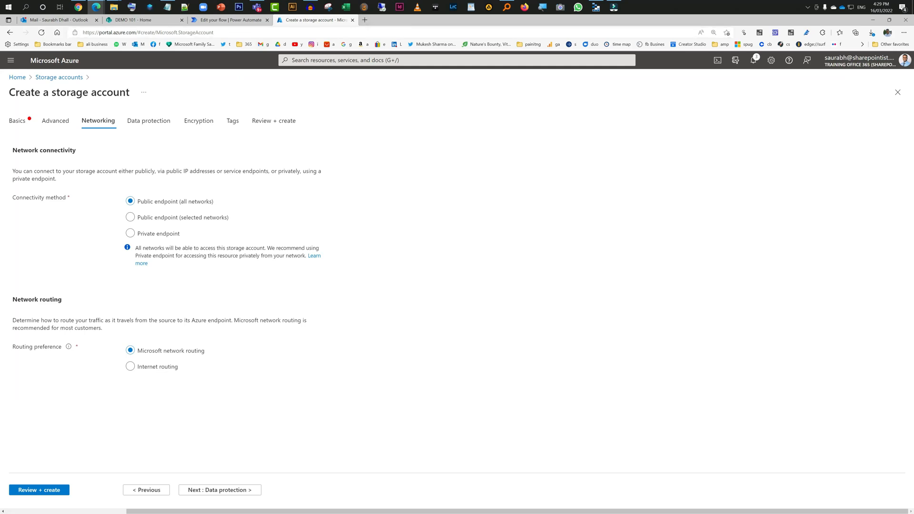
pyautogui.click(137, 122)
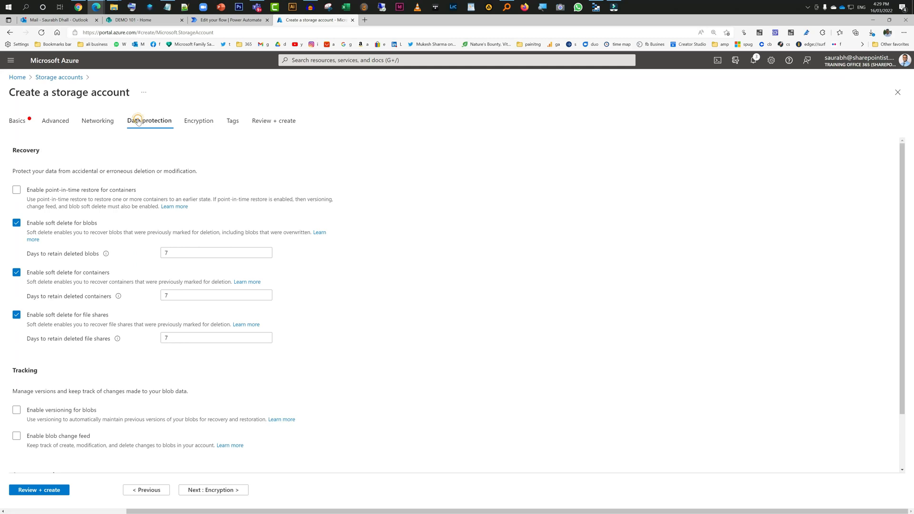
pyautogui.scroll(-3, 82, 250)
pyautogui.scroll(3, 81, 250)
pyautogui.scroll(-2, 457, 307)
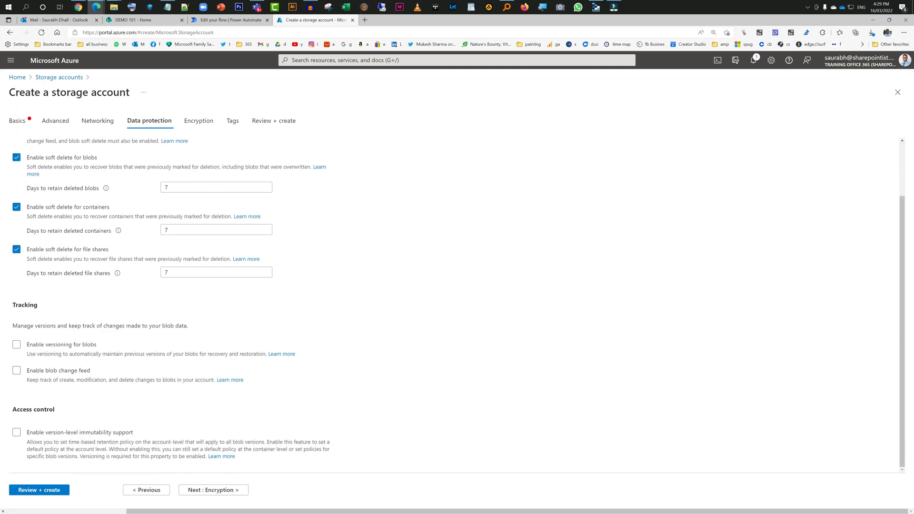
pyautogui.scroll(3, 160, 185)
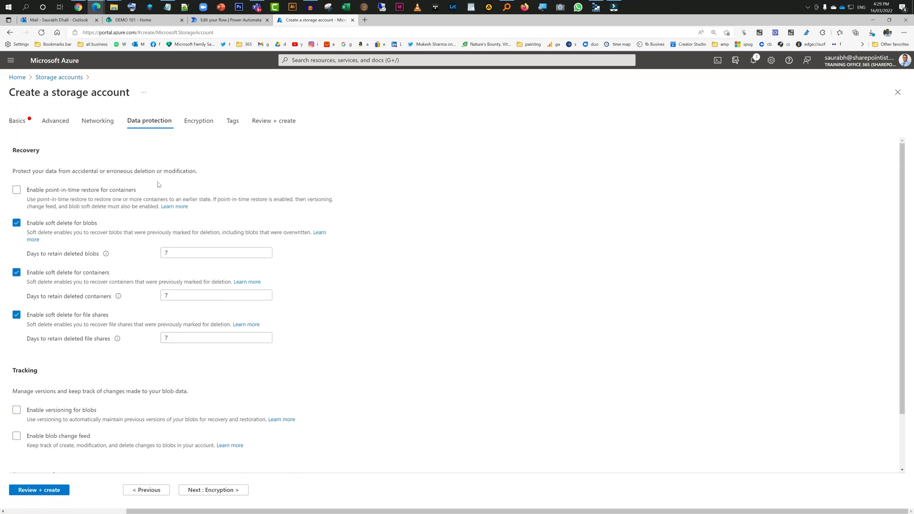
# Step: Check the encryption and tag settings and read through the full review summary of the storage account
pyautogui.click(187, 123)
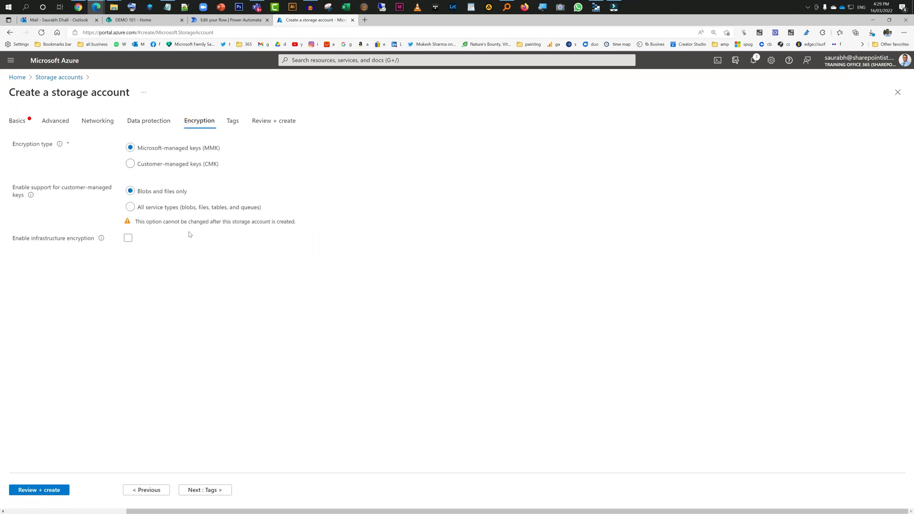
pyautogui.click(231, 125)
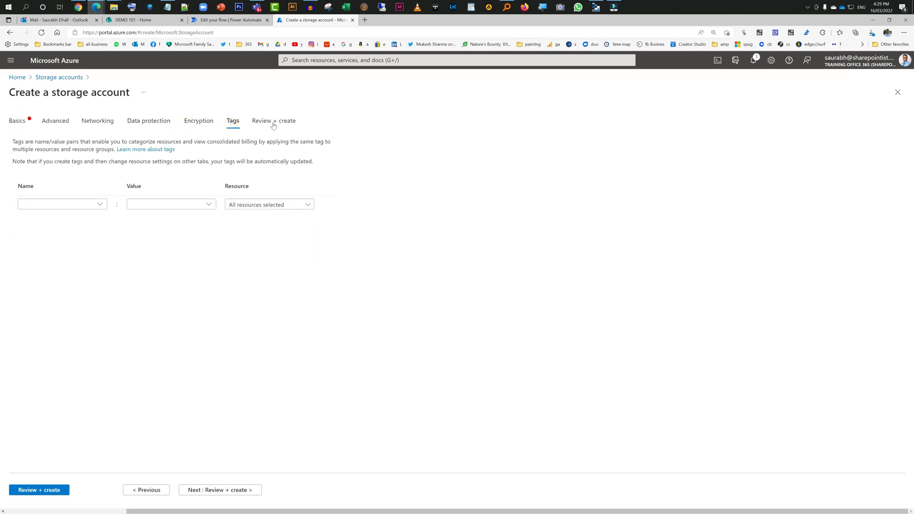
pyautogui.click(274, 123)
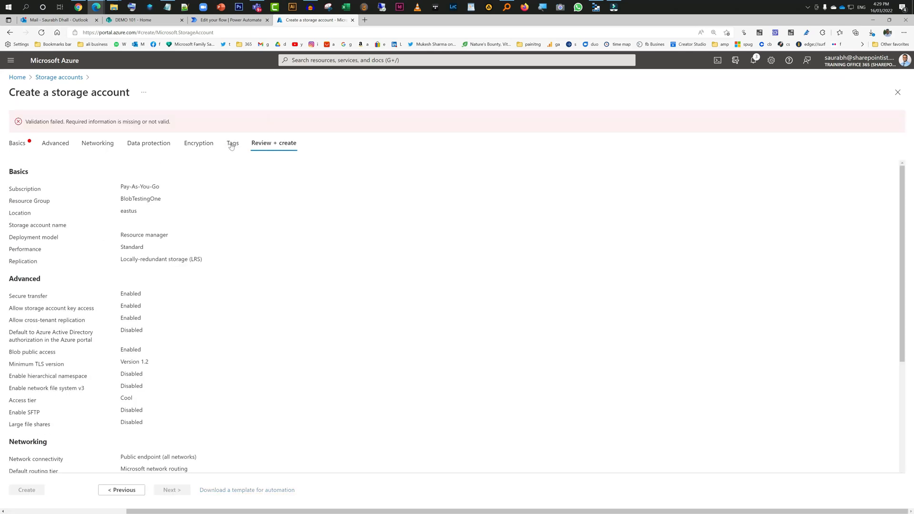
pyautogui.scroll(-5, 227, 207)
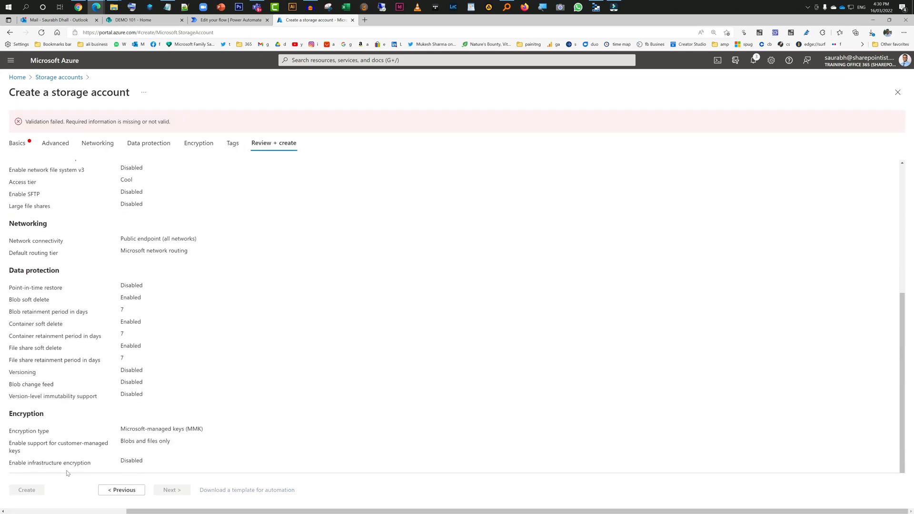
# Step: Go back through the tags and encryption settings to the data protection options and inspect them again
pyautogui.click(233, 145)
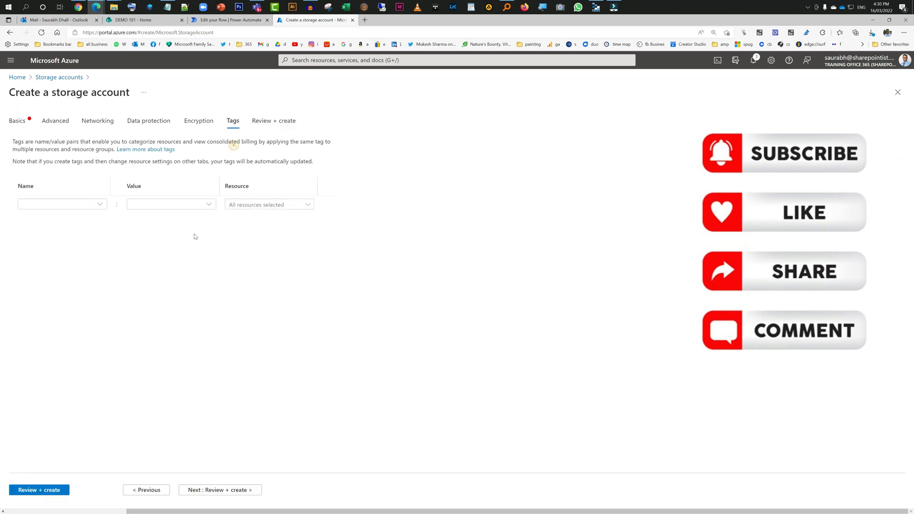
pyautogui.click(199, 121)
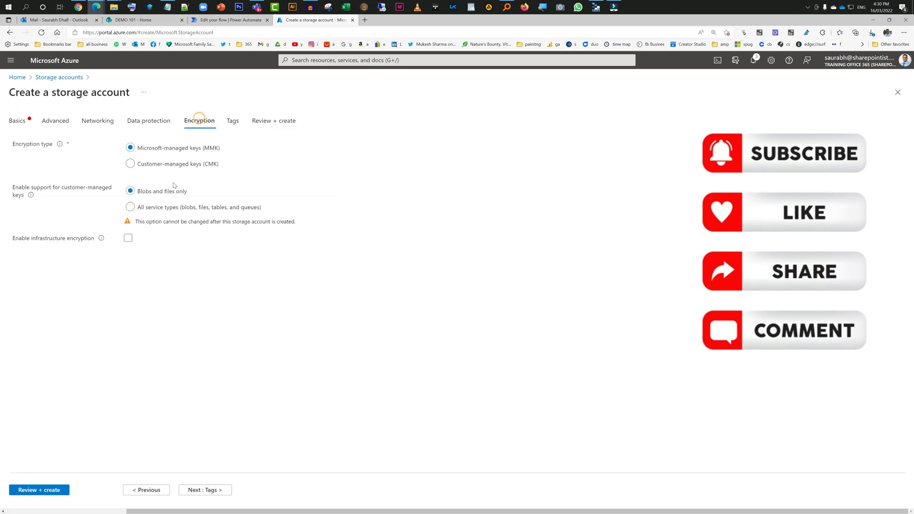
pyautogui.click(153, 122)
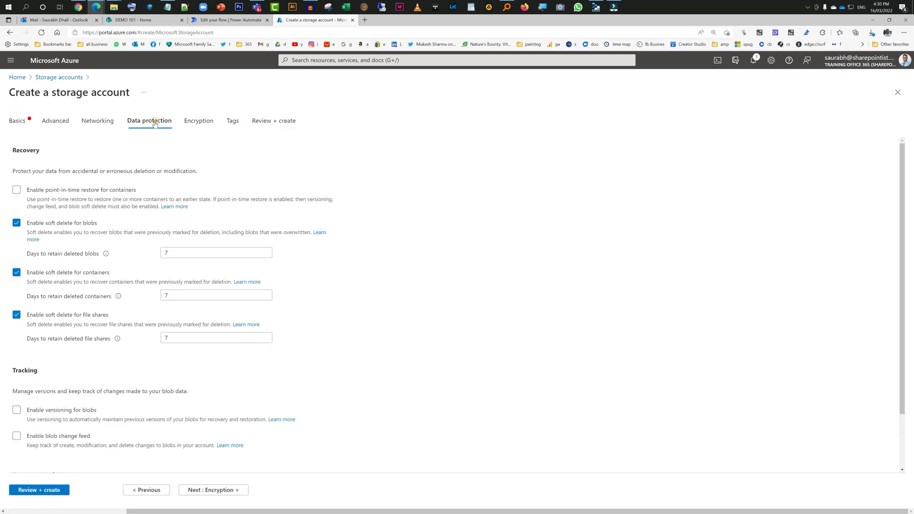
pyautogui.scroll(-2, 95, 288)
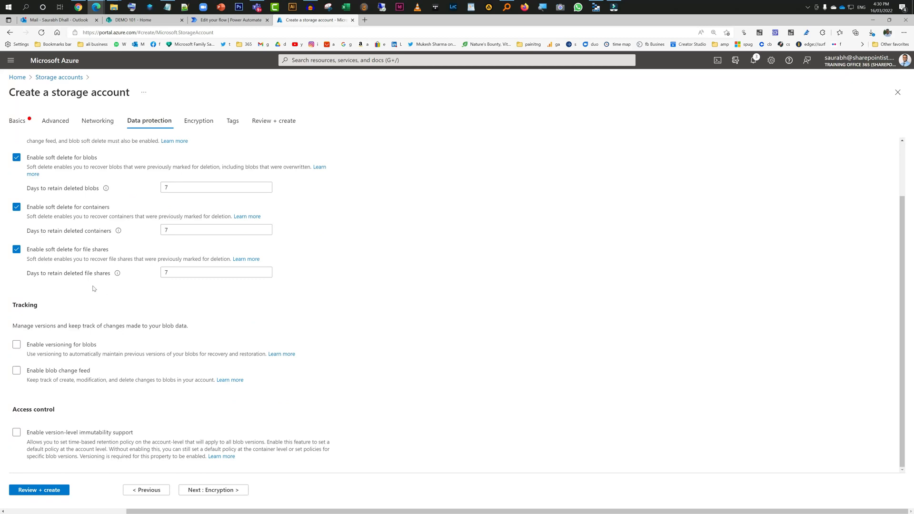
# Step: Return to the basic settings of the new storage account and name it testhaskjdh
pyautogui.click(66, 124)
pyautogui.click(89, 123)
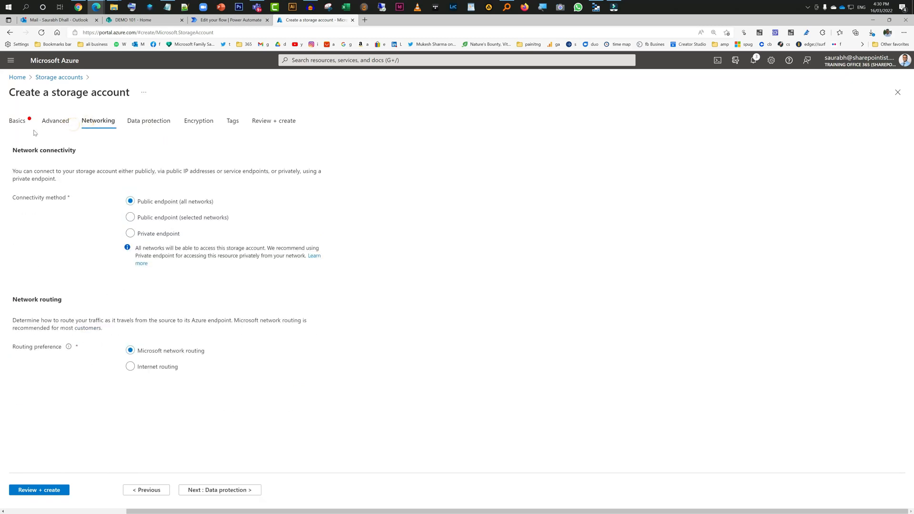
pyautogui.click(20, 127)
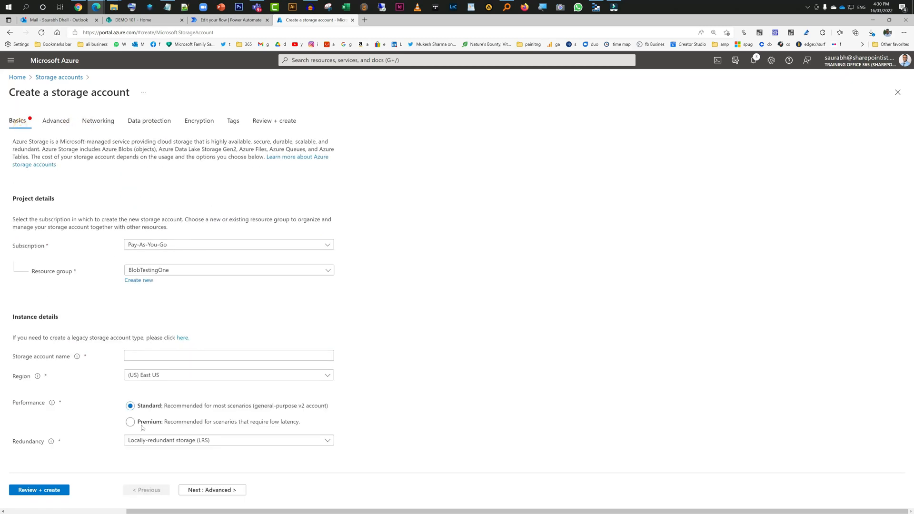
pyautogui.click(159, 356)
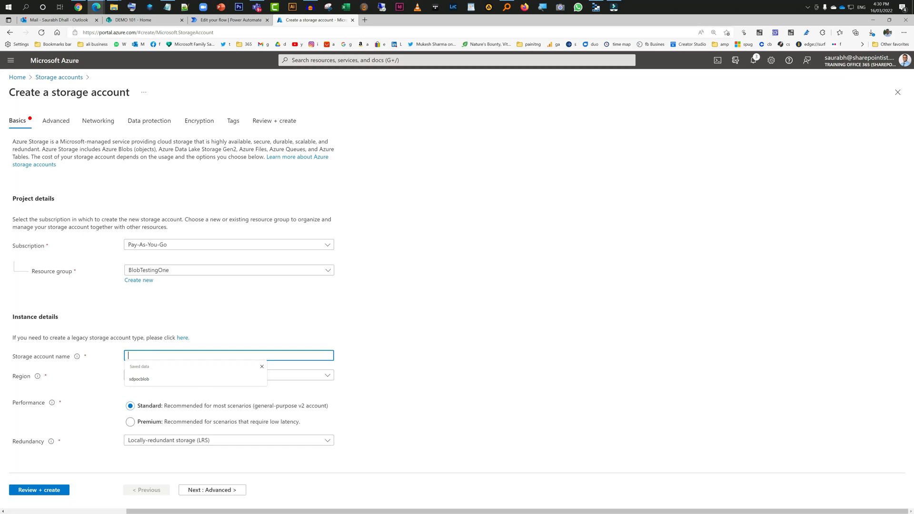
pyautogui.write('test')
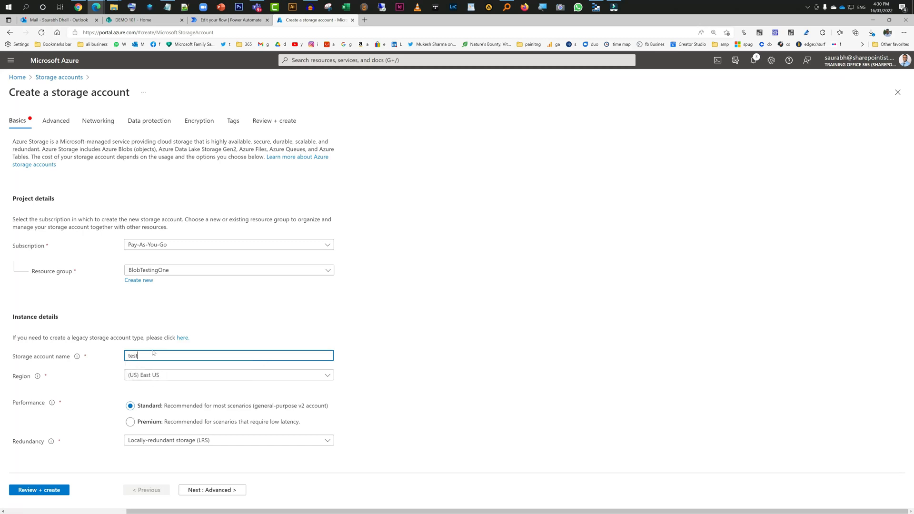
pyautogui.write('haskj;dh')
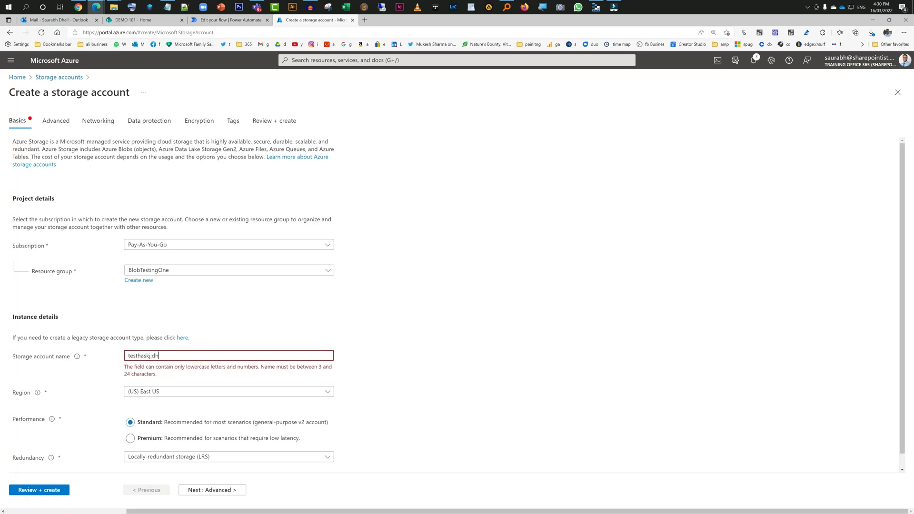
pyautogui.click(151, 355)
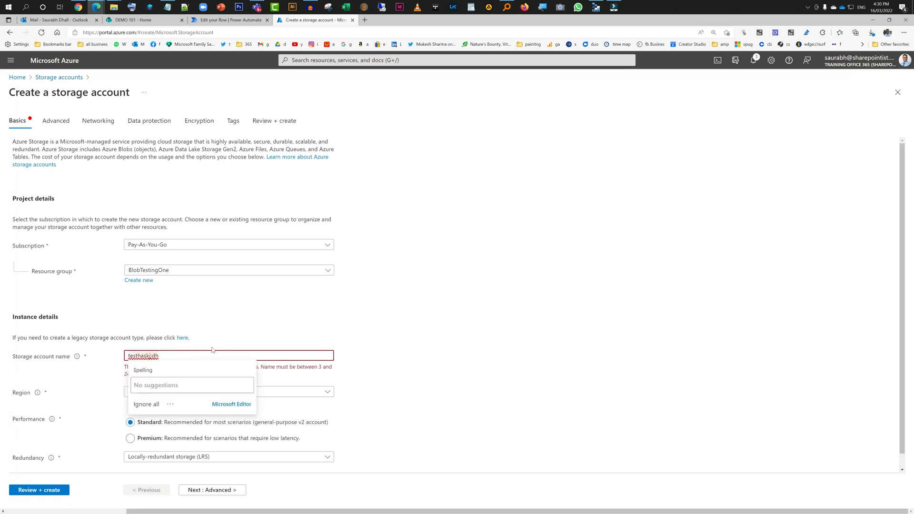
pyautogui.press('Delete')
pyautogui.click(396, 341)
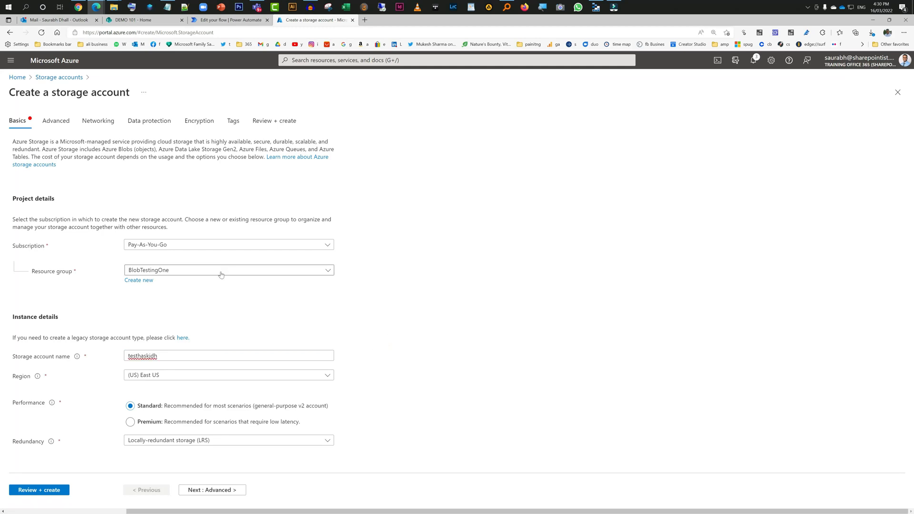
# Step: Validate the new storage account's configuration and look through its review summary
pyautogui.click(263, 122)
pyautogui.scroll(-5, 240, 164)
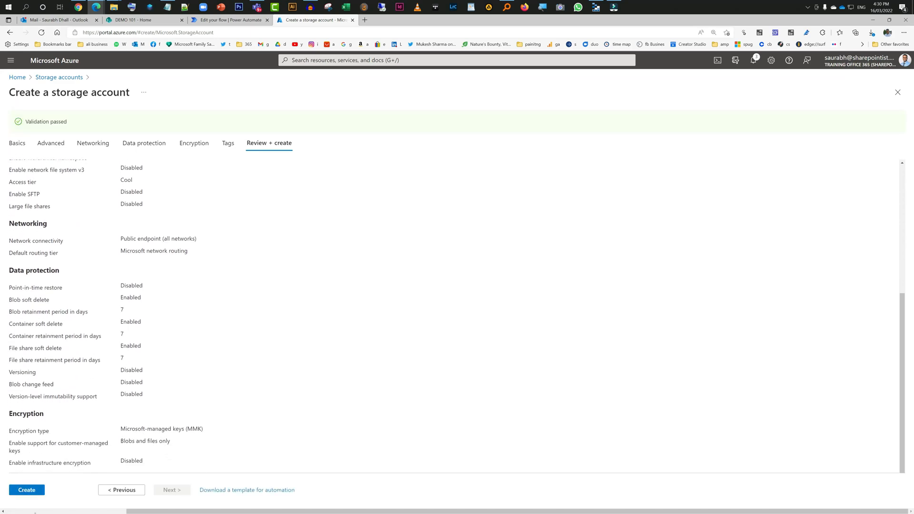
pyautogui.click(38, 490)
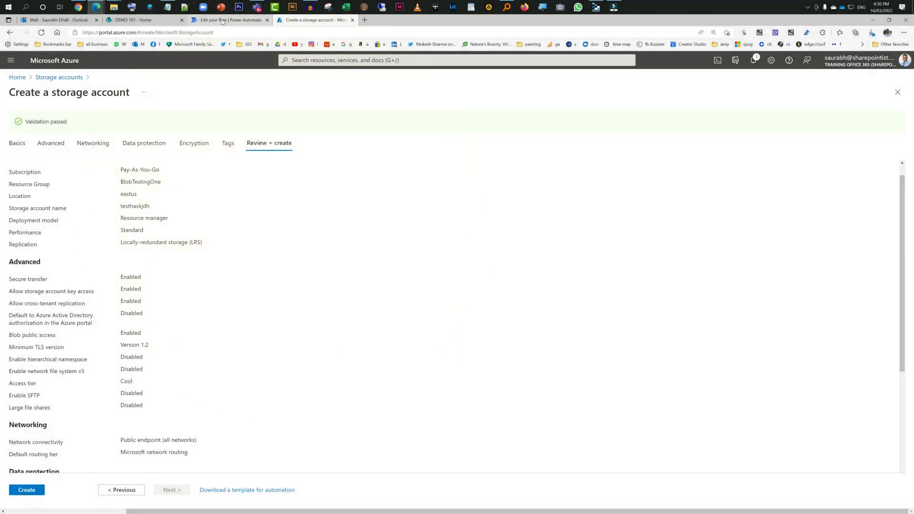
pyautogui.click(224, 20)
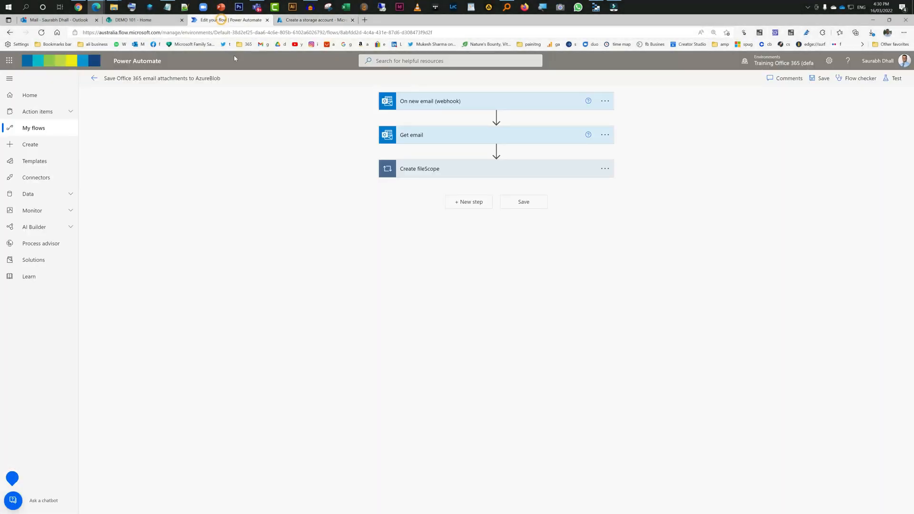
pyautogui.click(292, 22)
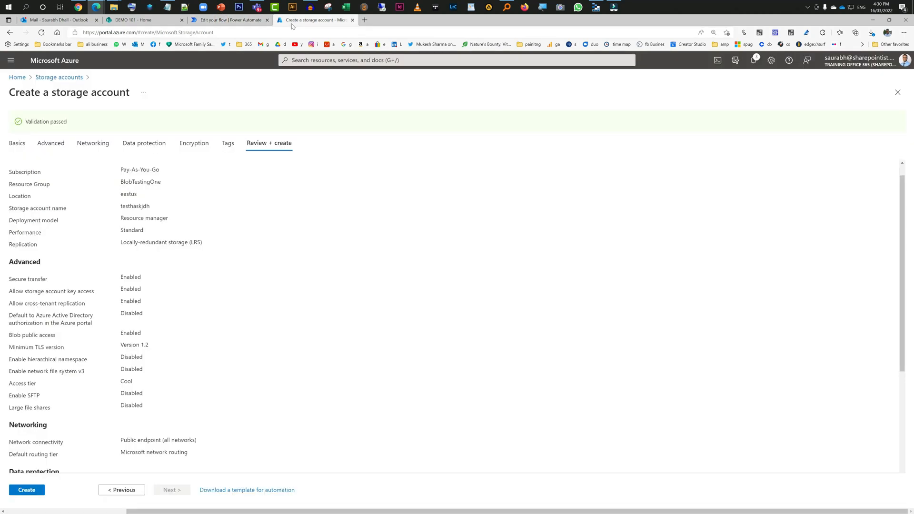
# Step: Leave the storage account creation form, open the list of resource groups and dismiss the introductory tips
pyautogui.click(48, 78)
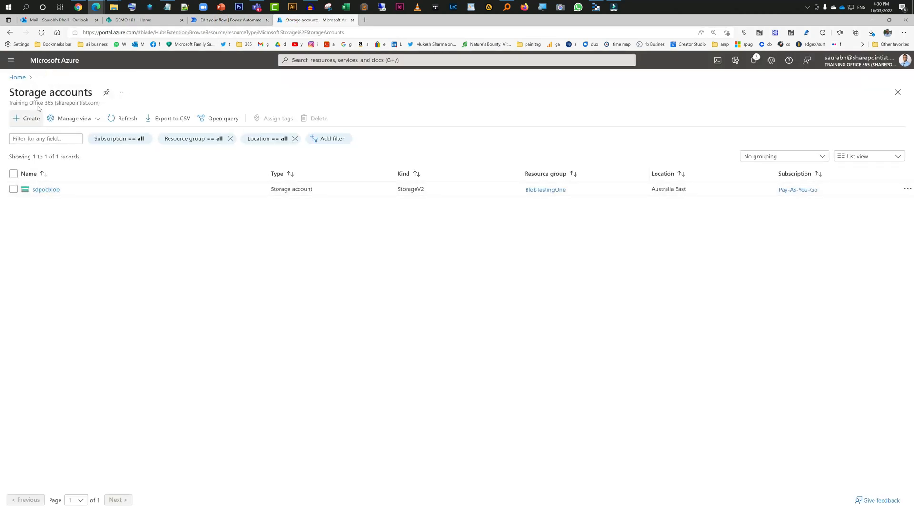
pyautogui.click(19, 78)
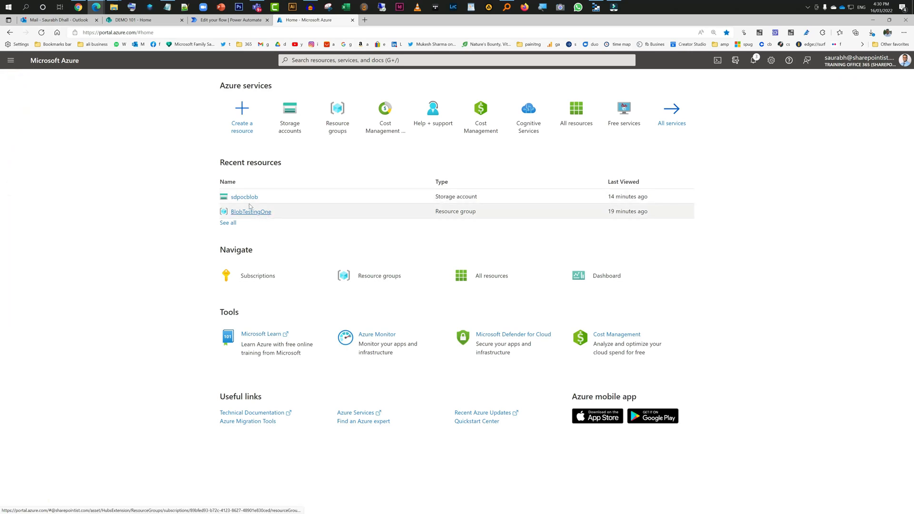
pyautogui.click(375, 282)
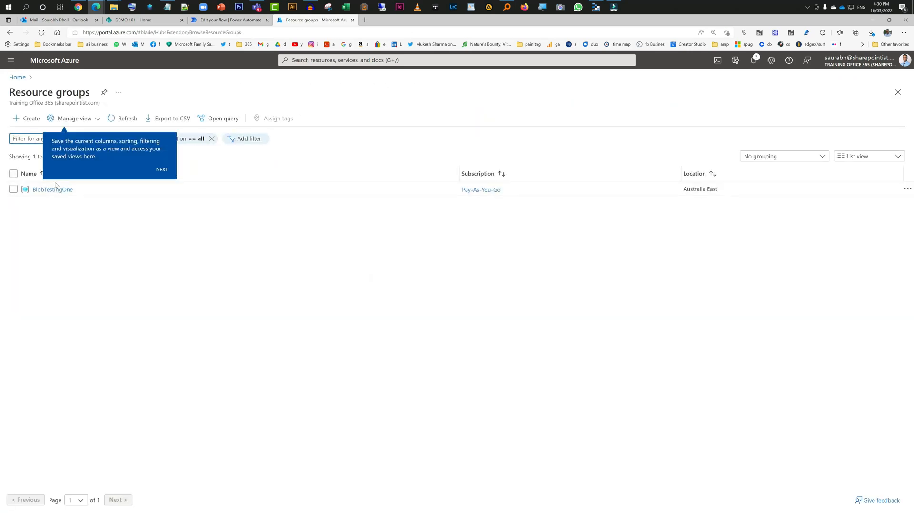
pyautogui.moveTo(53, 191)
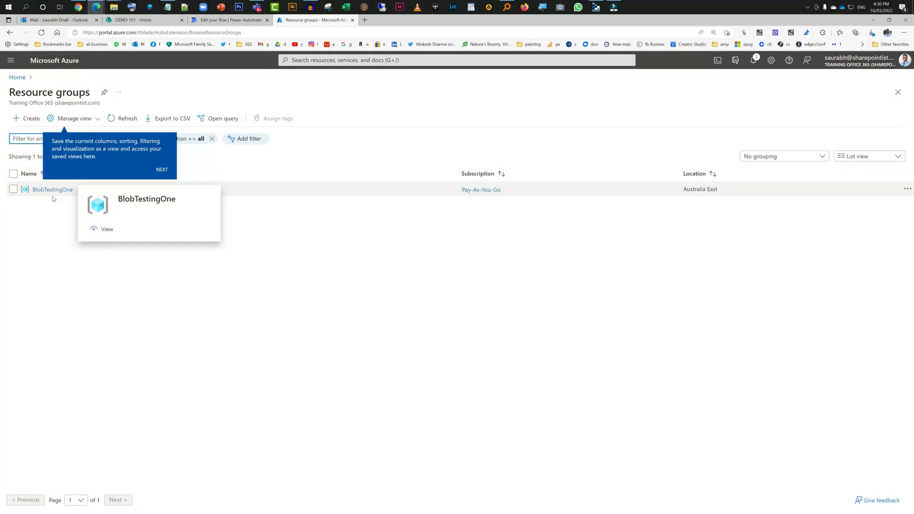
pyautogui.scroll(6, 53, 213)
pyautogui.scroll(-1, 104, 378)
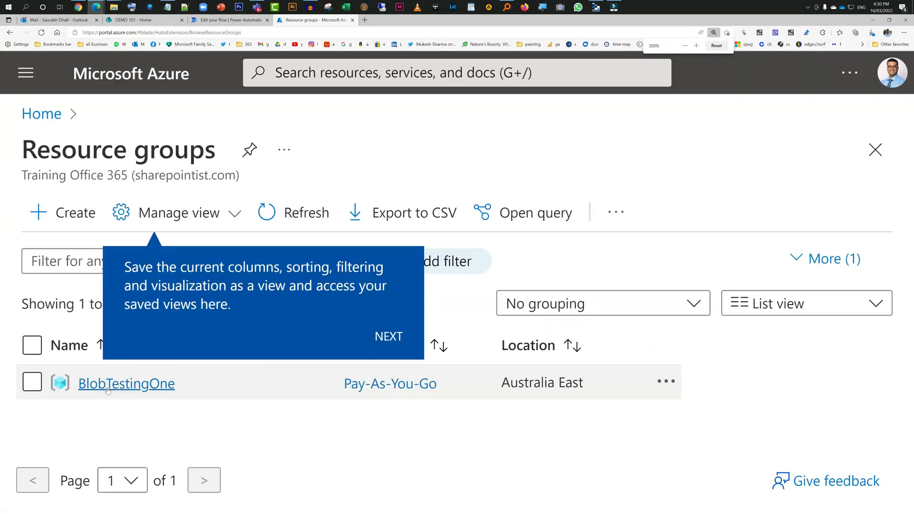
pyautogui.scroll(-5, 108, 391)
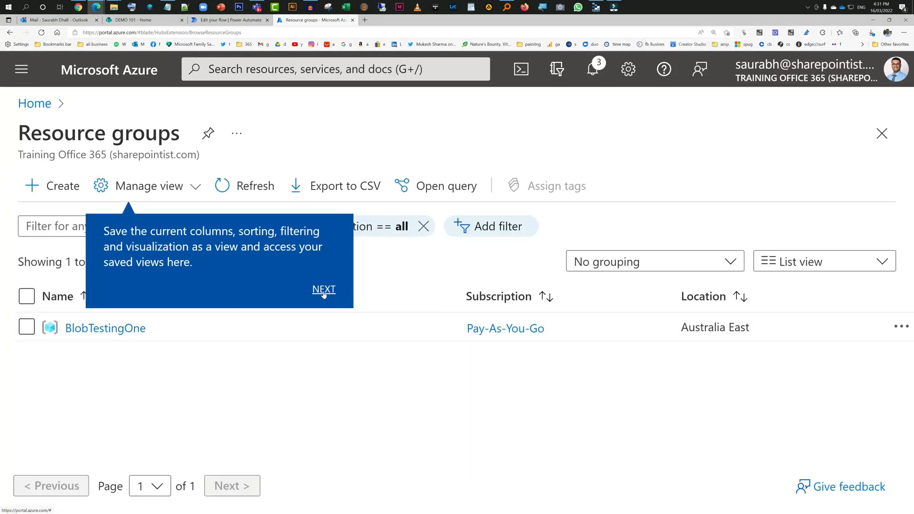
pyautogui.click(323, 291)
pyautogui.click(877, 366)
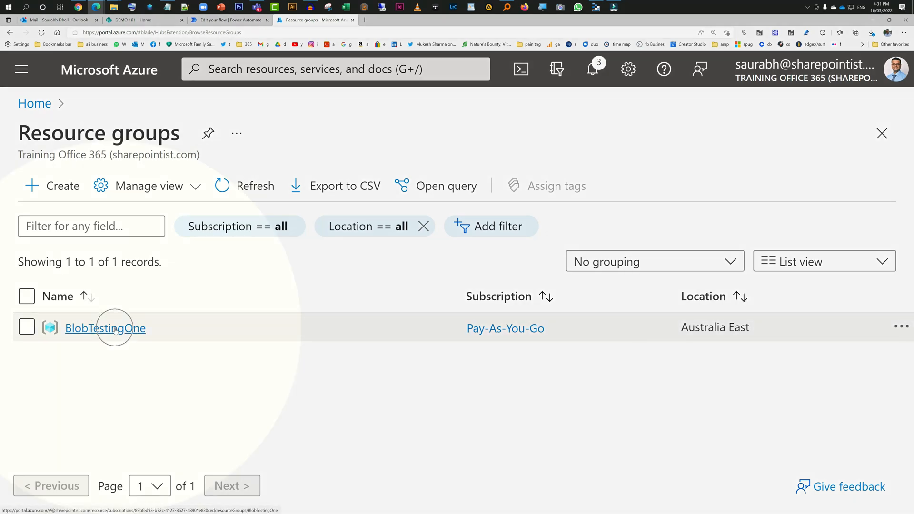
# Step: Open the resource group BlobTestingOne and go to its storage account sdpocblob
pyautogui.moveTo(99, 333)
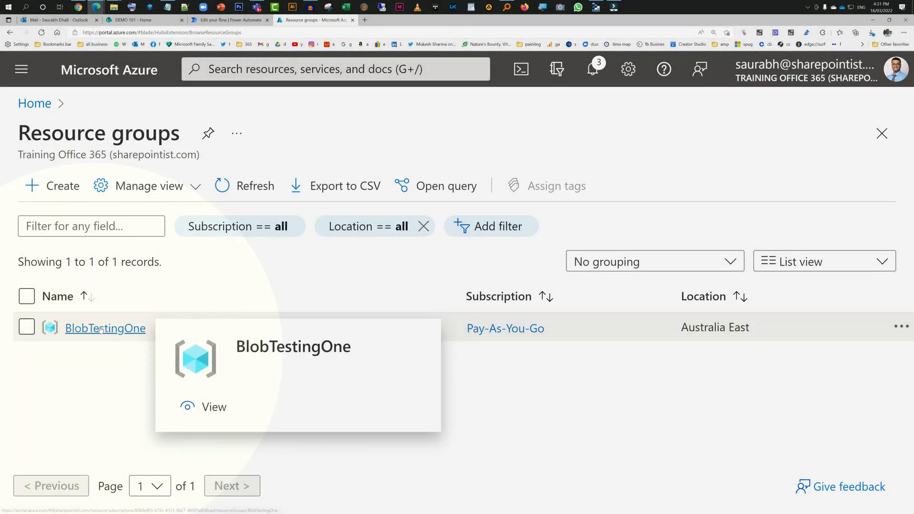
pyautogui.click(98, 334)
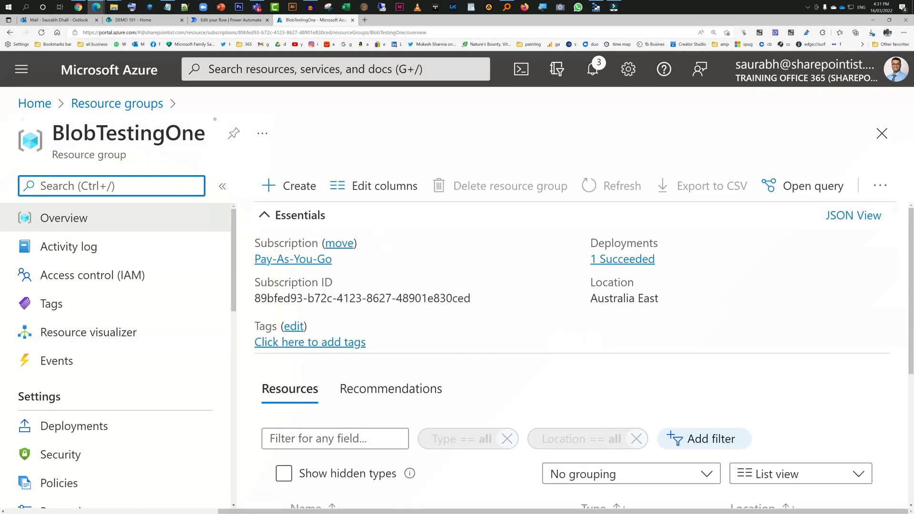
pyautogui.hotkey('ctrl', '-')
pyautogui.hotkey('ctrl', '-')
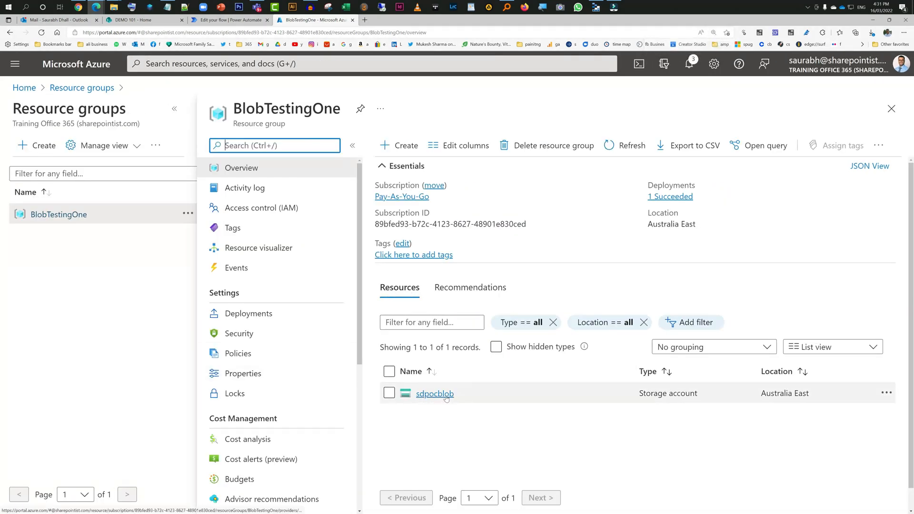
pyautogui.moveTo(438, 395)
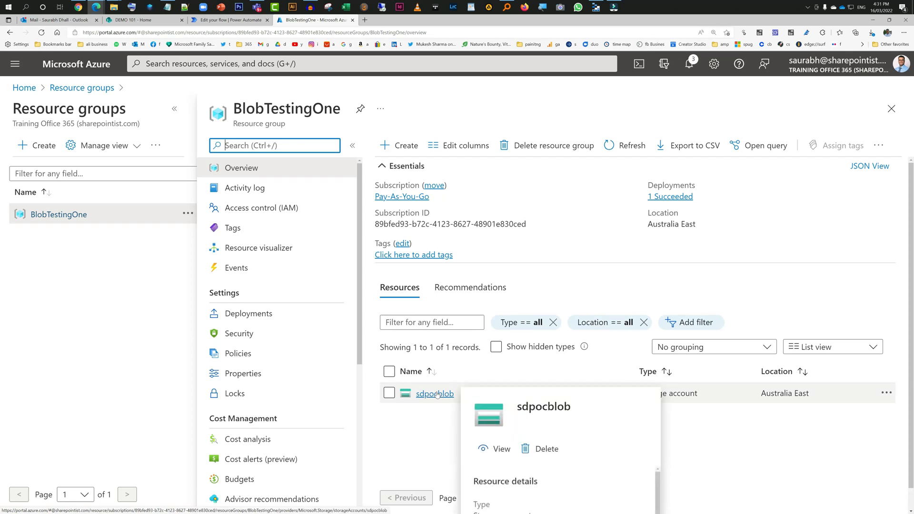
pyautogui.click(437, 395)
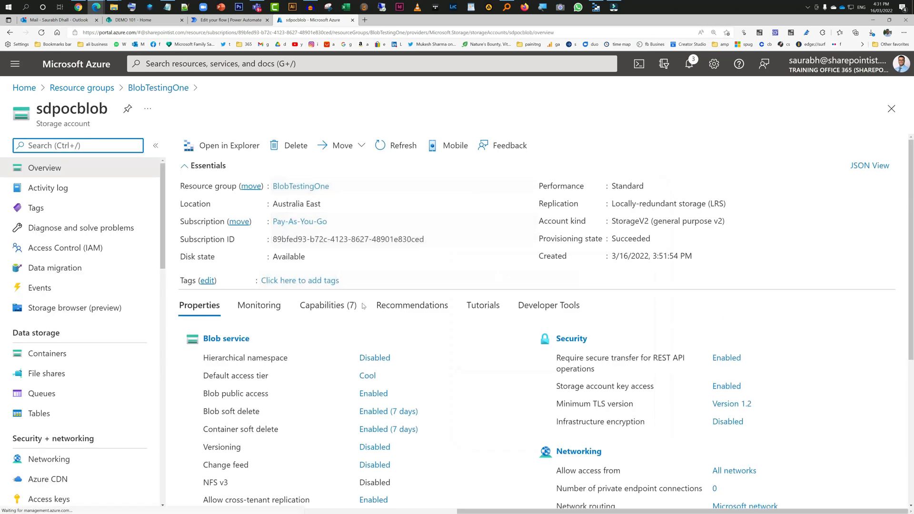
# Step: Check the Azure Storage Explorer launch option, look at the account in the desktop Azure Storage Explorer, and dismiss the launch prompt
pyautogui.click(244, 145)
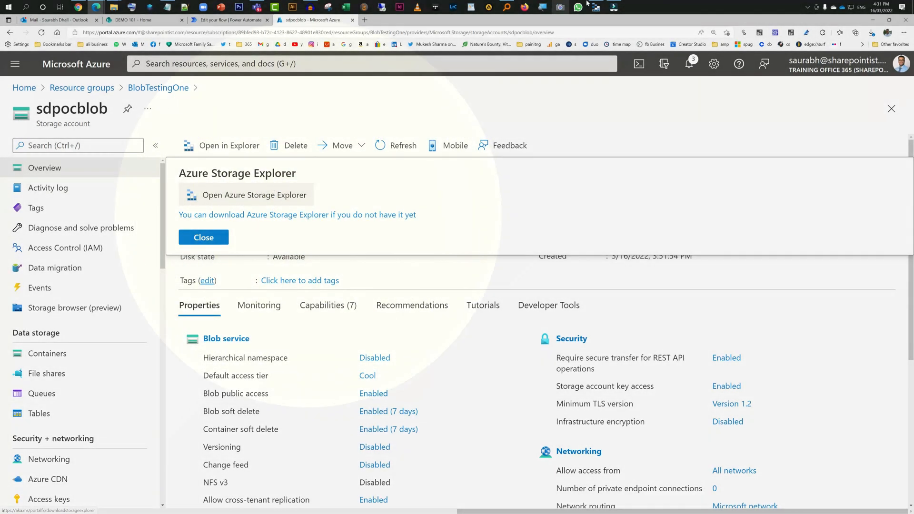
pyautogui.click(595, 6)
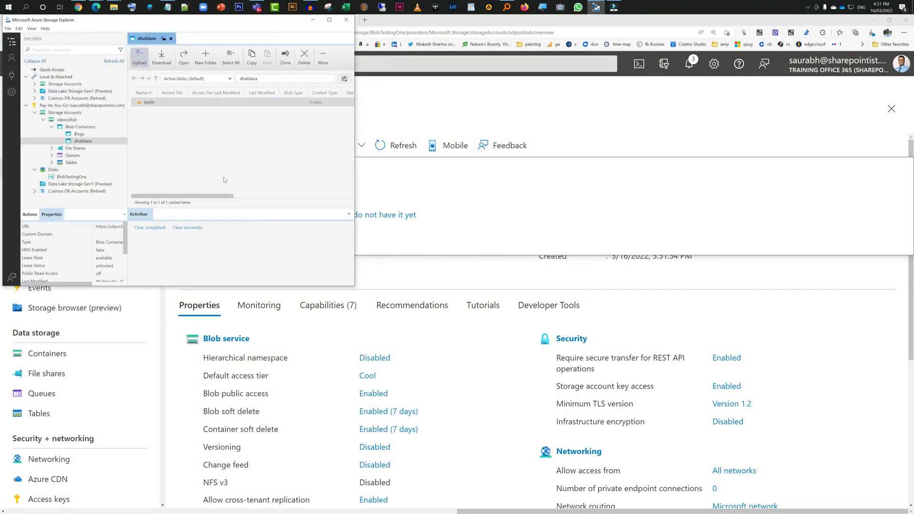
pyautogui.moveTo(107, 27); pyautogui.dragTo(550, 116)
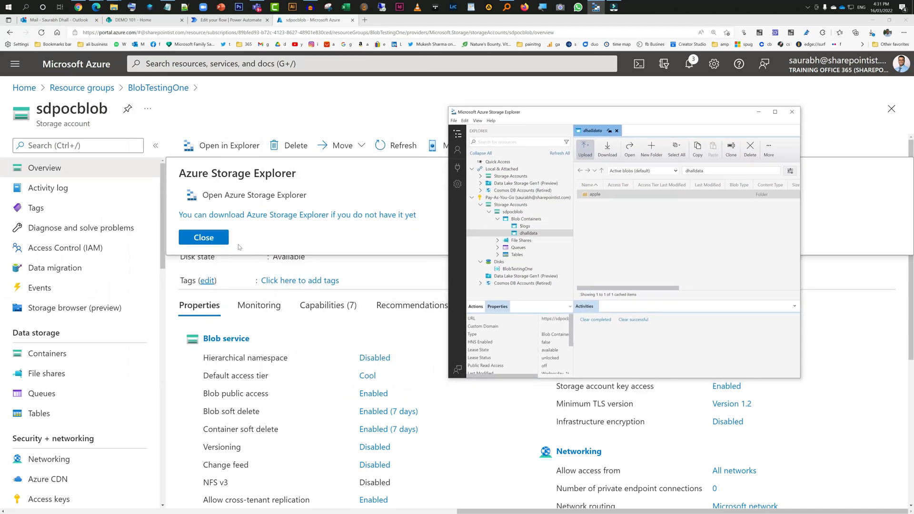
pyautogui.click(210, 238)
pyautogui.click(28, 145)
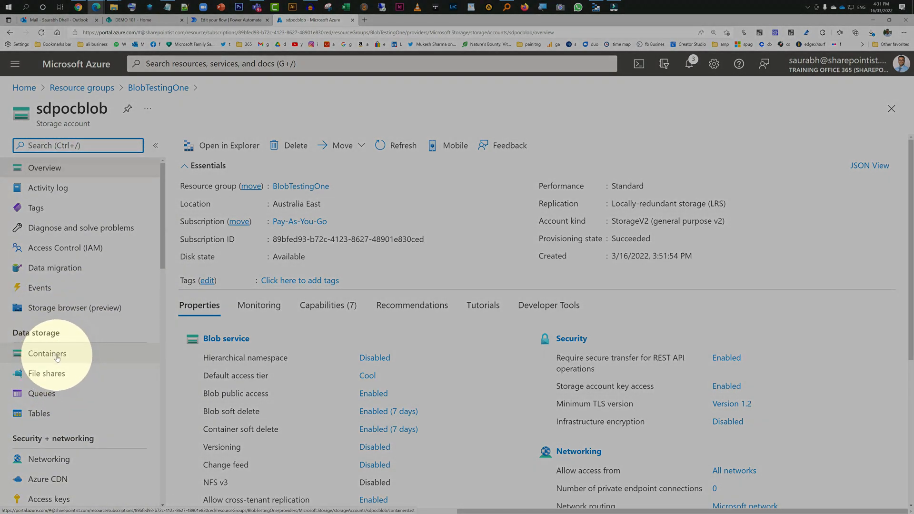
# Step: Browse the storage account's containers, inspect the apple folder in dhalldata, and return to the dhalldata container's contents
pyautogui.click(57, 358)
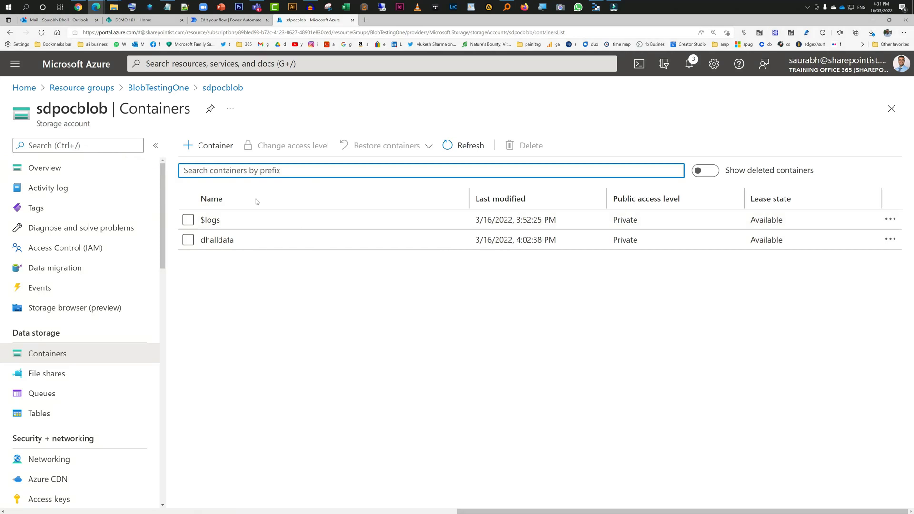
pyautogui.click(221, 239)
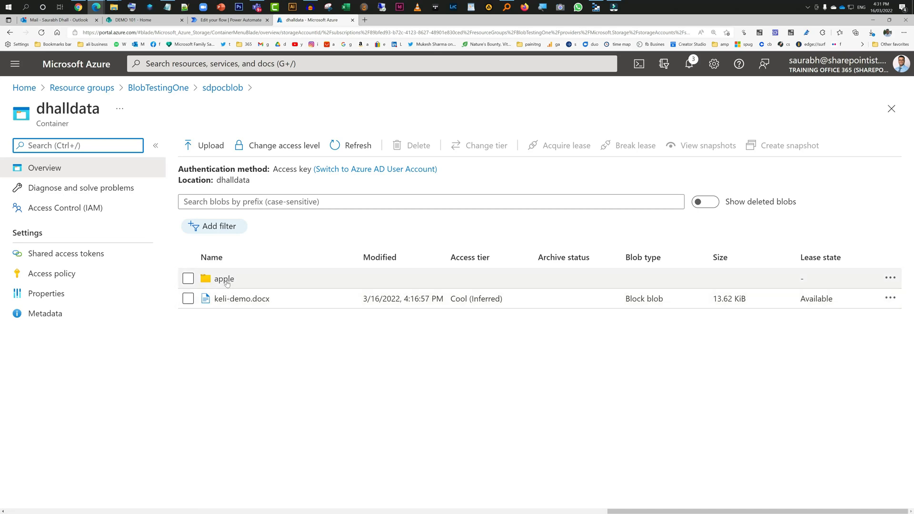
pyautogui.click(225, 281)
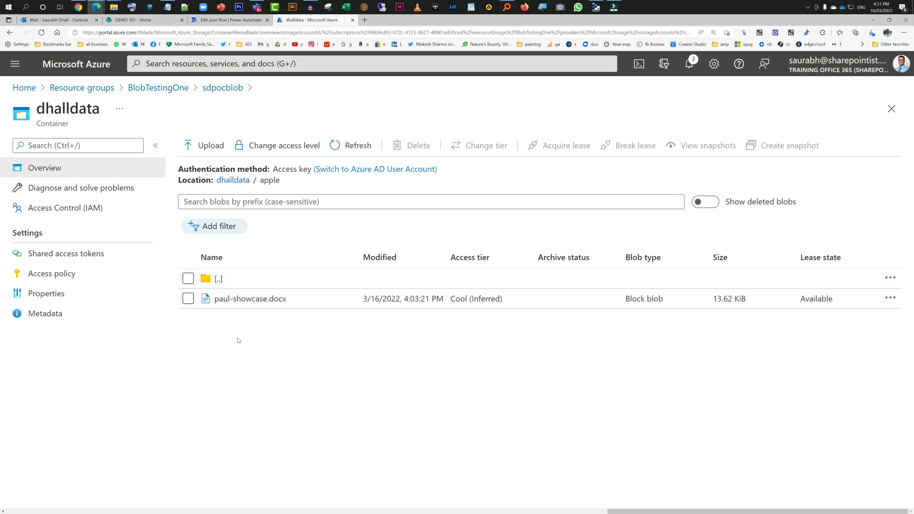
pyautogui.hotkey('alt', 'Left')
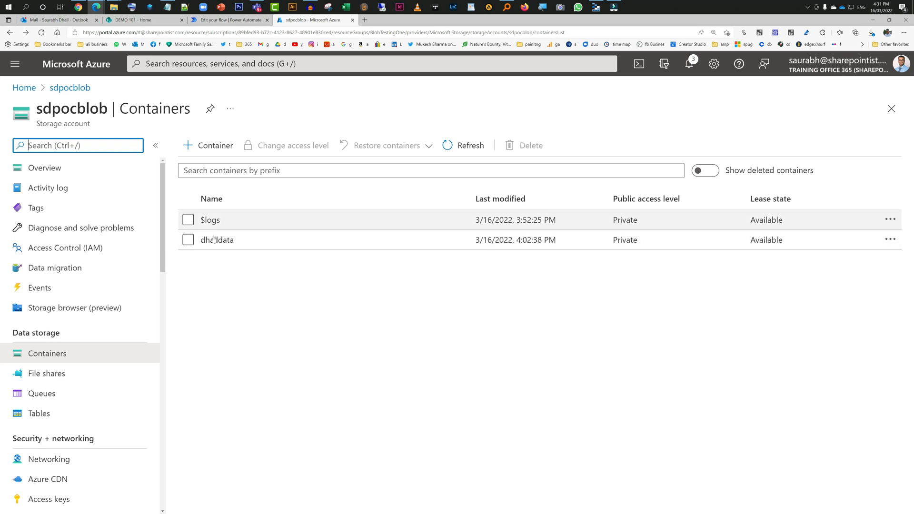
pyautogui.click(214, 239)
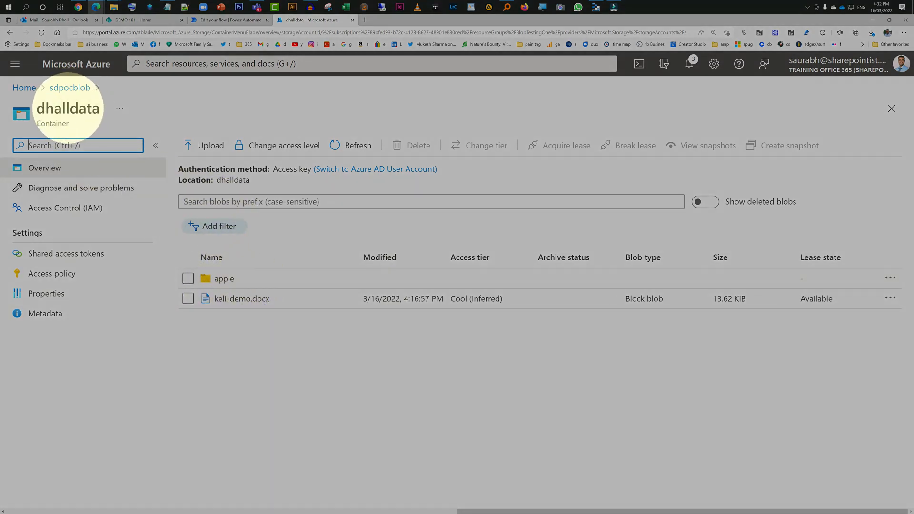
# Step: Go back from the dhalldata container to the sdpocblob overview and look through its properties
pyautogui.click(71, 88)
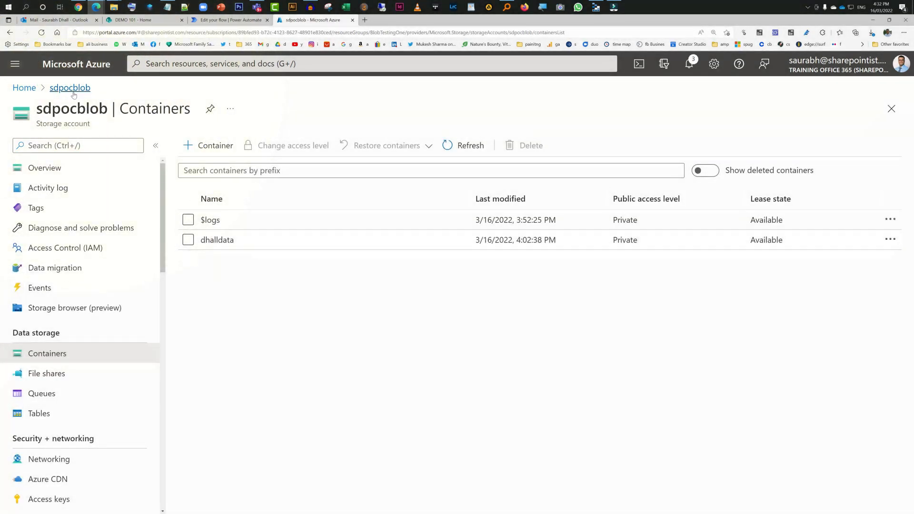
pyautogui.click(70, 87)
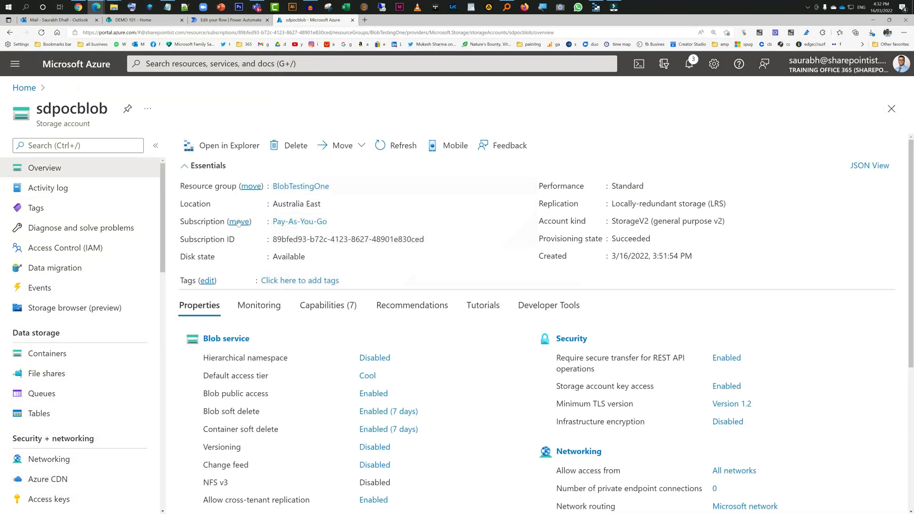
pyautogui.scroll(-3, 319, 286)
pyautogui.scroll(5, 319, 286)
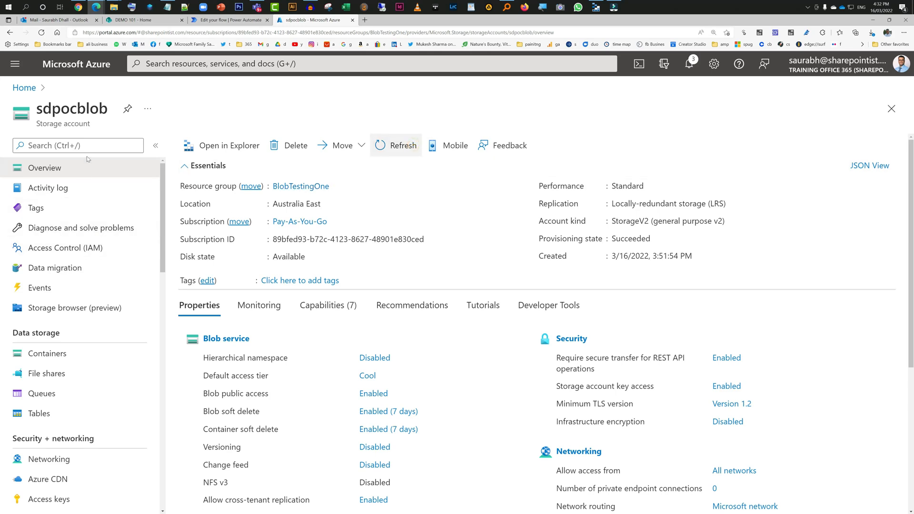
# Step: Glance at the portal's resource creation option, then open the dhalldata container of the sdpocblob storage account
pyautogui.click(14, 63)
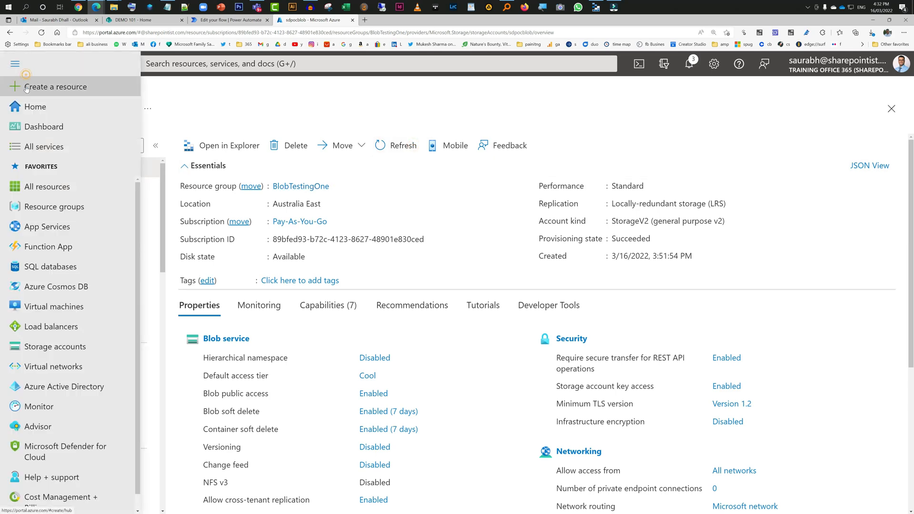
pyautogui.click(227, 96)
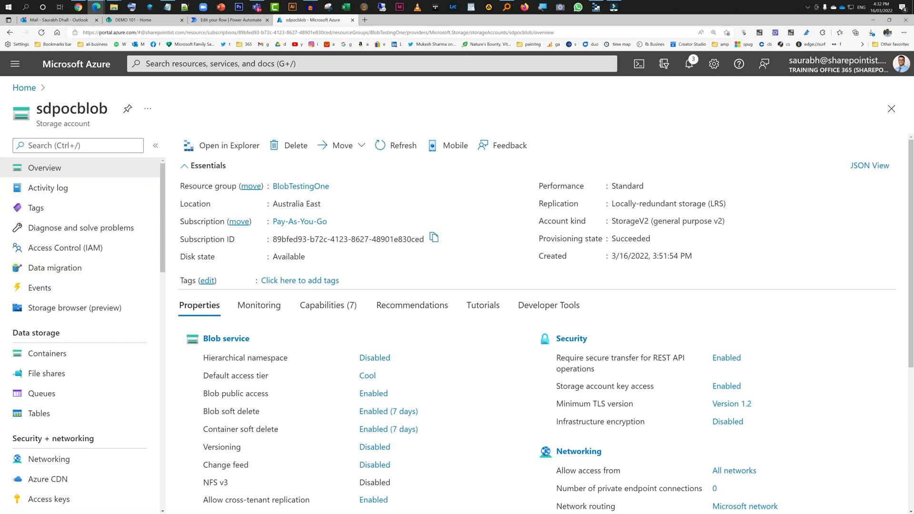
pyautogui.click(47, 353)
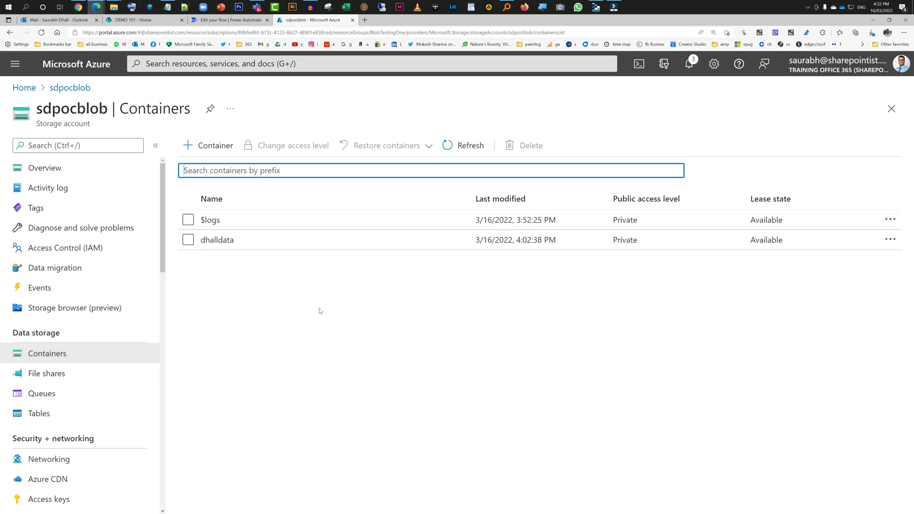
pyautogui.click(230, 240)
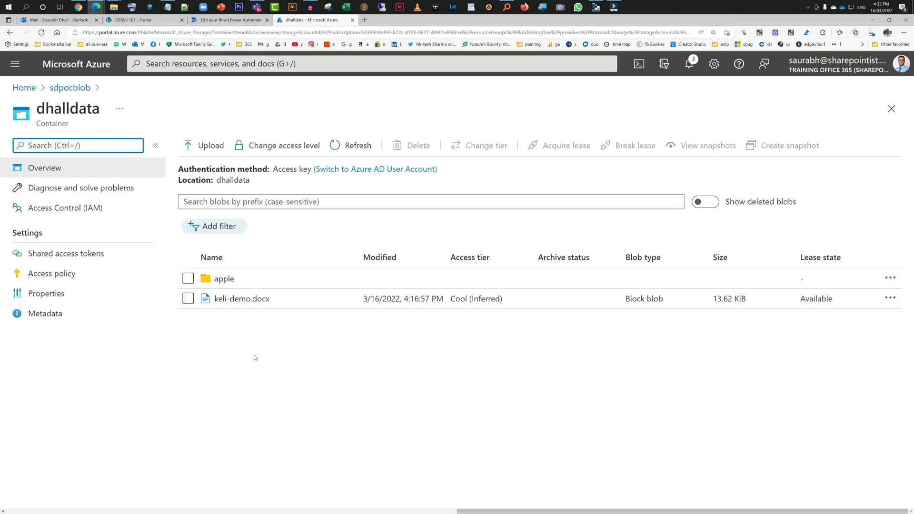
# Step: Switch to Power Automate and search the flow templates for "email blob"
pyautogui.click(222, 20)
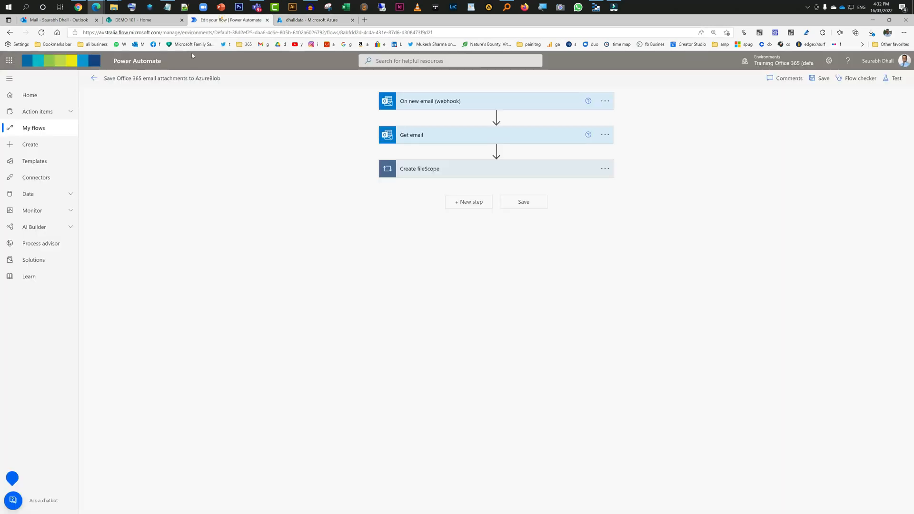
pyautogui.click(38, 165)
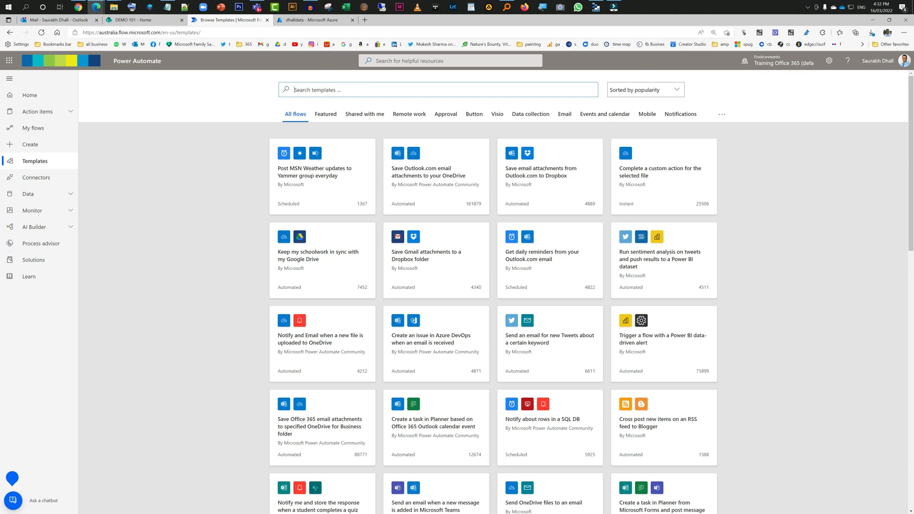
pyautogui.write('emnail blob')
pyautogui.scroll(5, 368, 138)
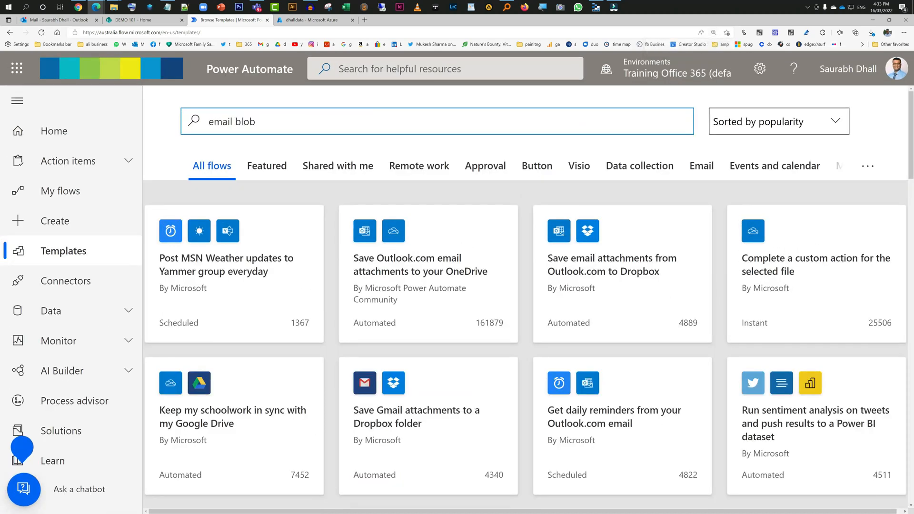
pyautogui.press('Return')
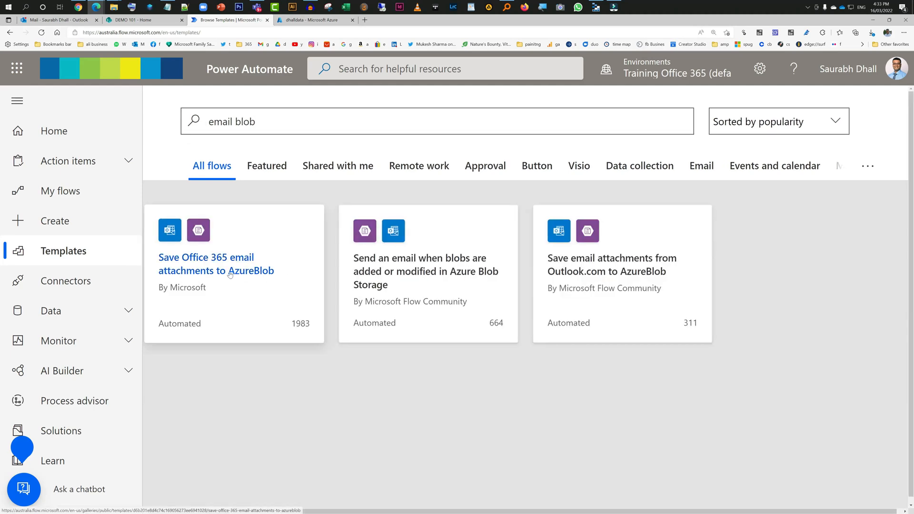
pyautogui.press('ctrl')
pyautogui.press('ctrl')
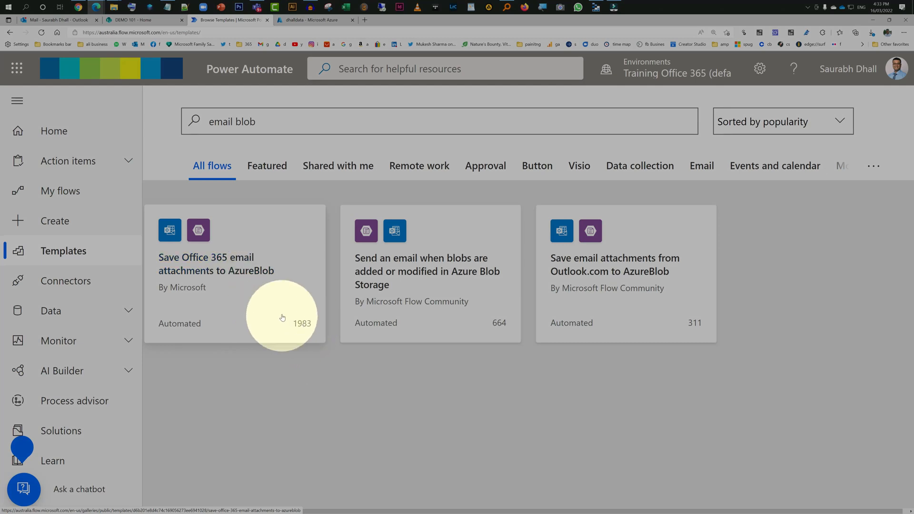
# Step: Open the template "Save Office 365 email attachments to AzureBlob" and continue to its flow editor with the existing connections
pyautogui.click(215, 260)
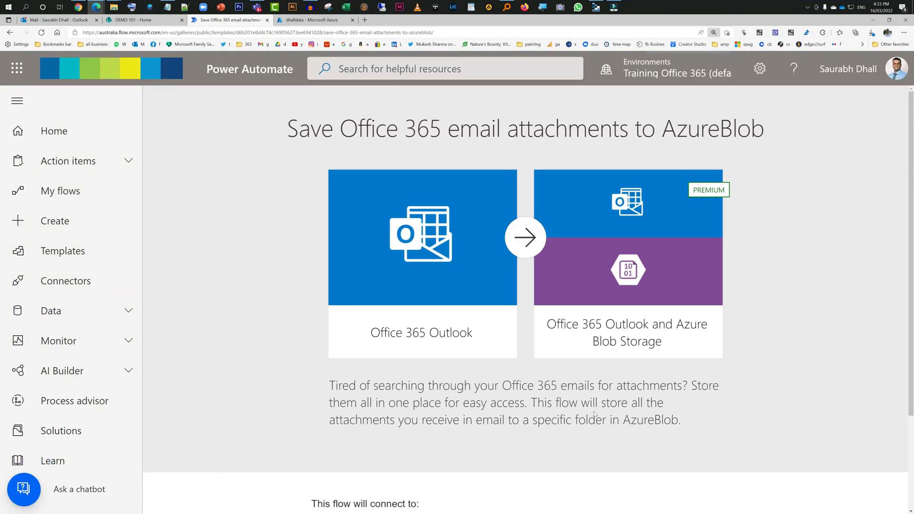
pyautogui.hotkey('ctrl', '-')
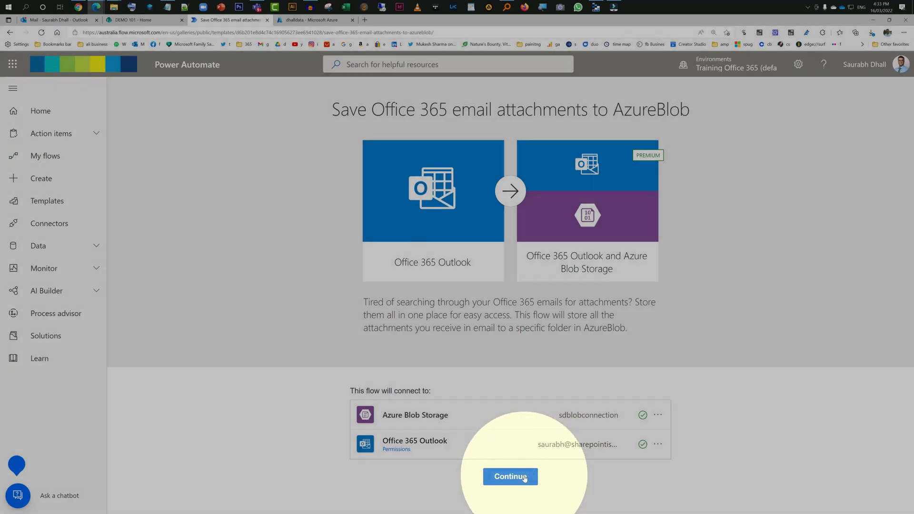
pyautogui.click(524, 477)
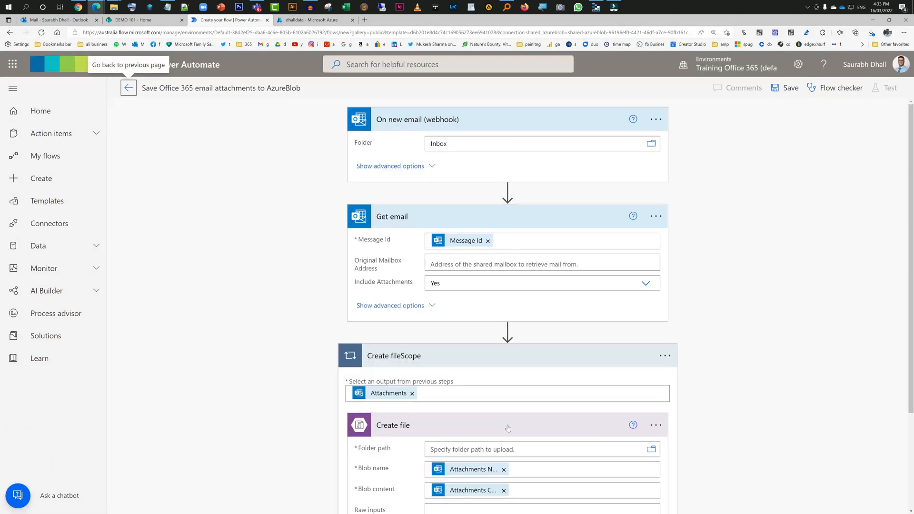
# Step: Browse folders for the Create file action's folder path and check them against the dhalldata container in the Azure portal
pyautogui.scroll(-3, 486, 279)
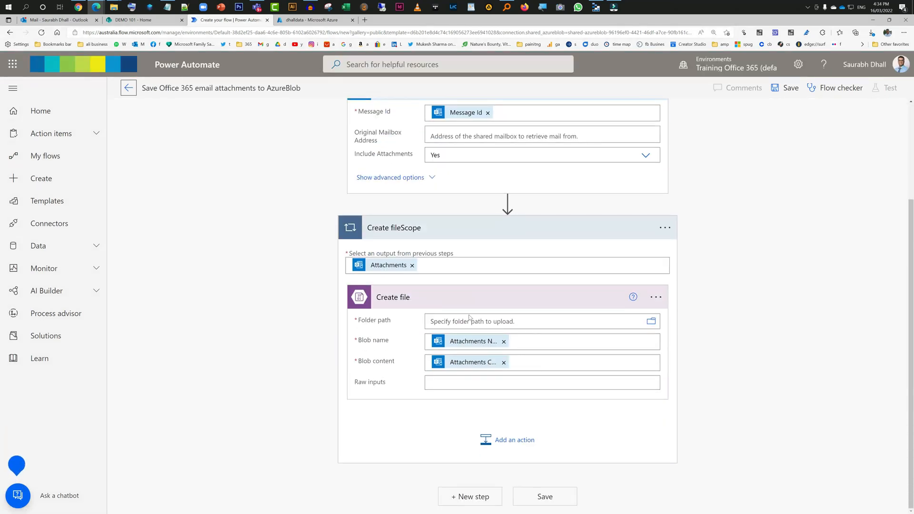
pyautogui.click(652, 323)
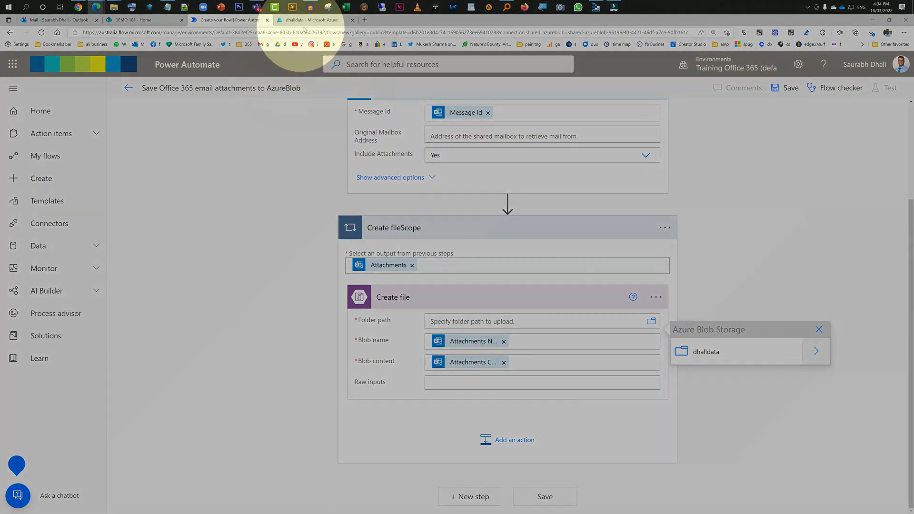
pyautogui.click(308, 23)
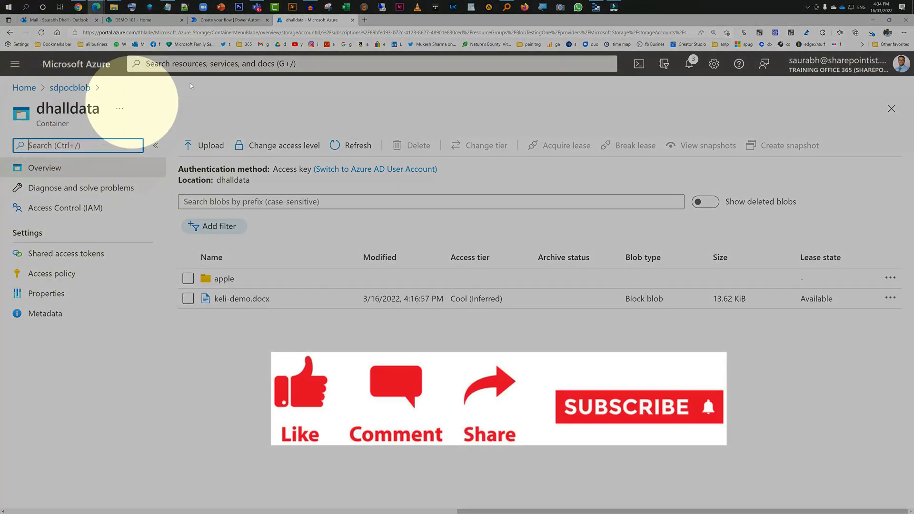
pyautogui.click(225, 20)
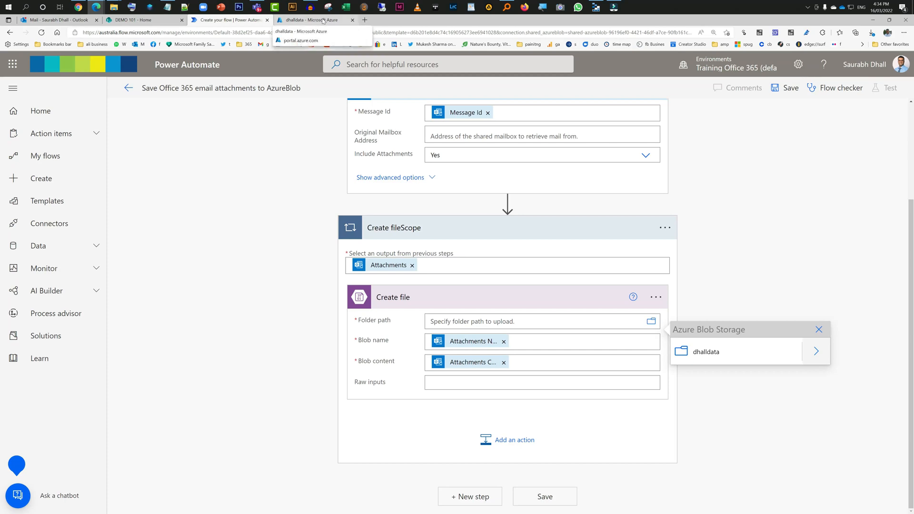
# Step: Find the access keys page of sdpocblob in the Azure portal by searching "access", then return to the flow in Power Automate
pyautogui.click(321, 24)
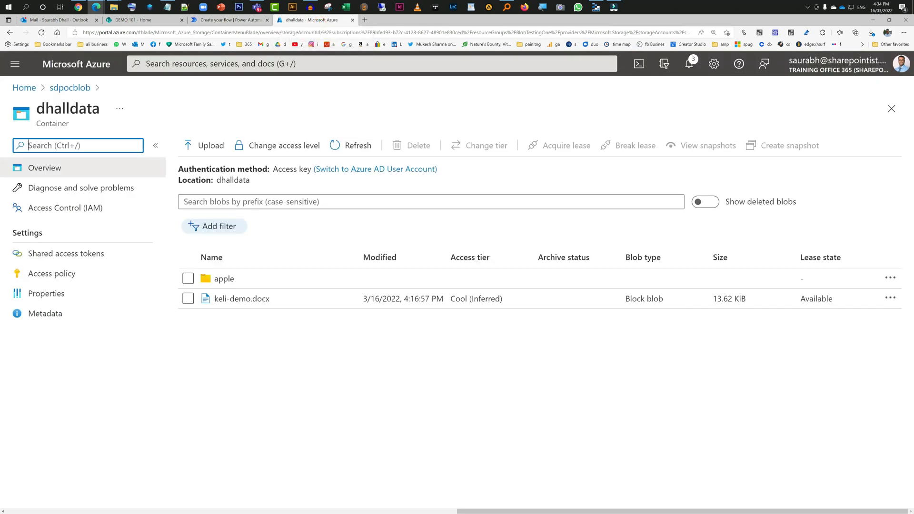
pyautogui.click(72, 88)
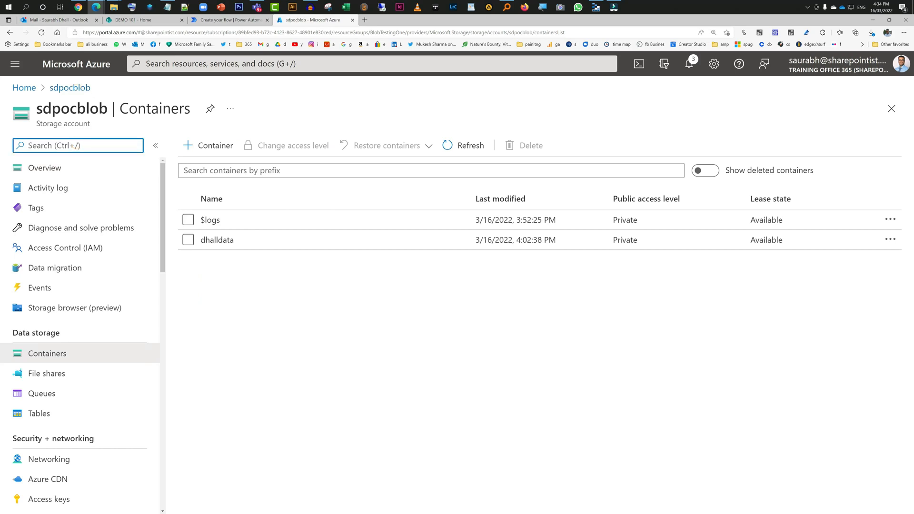
pyautogui.write('access')
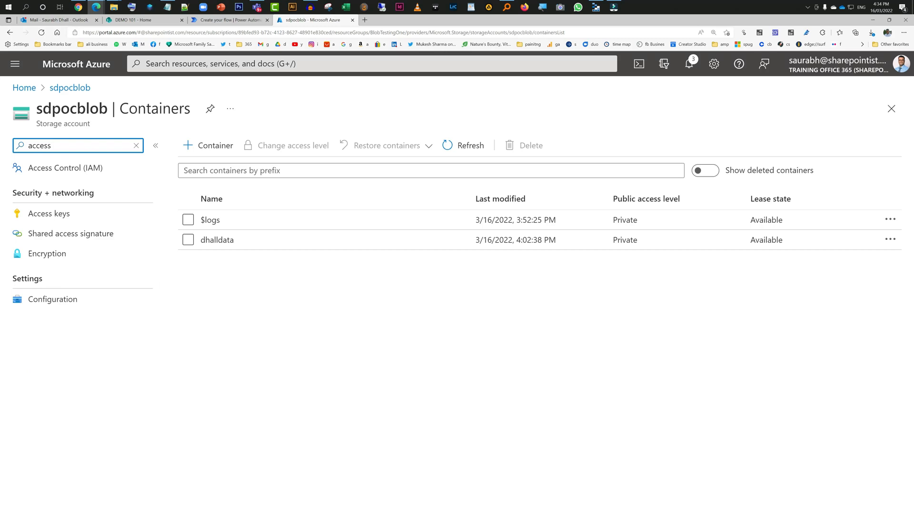
pyautogui.click(73, 220)
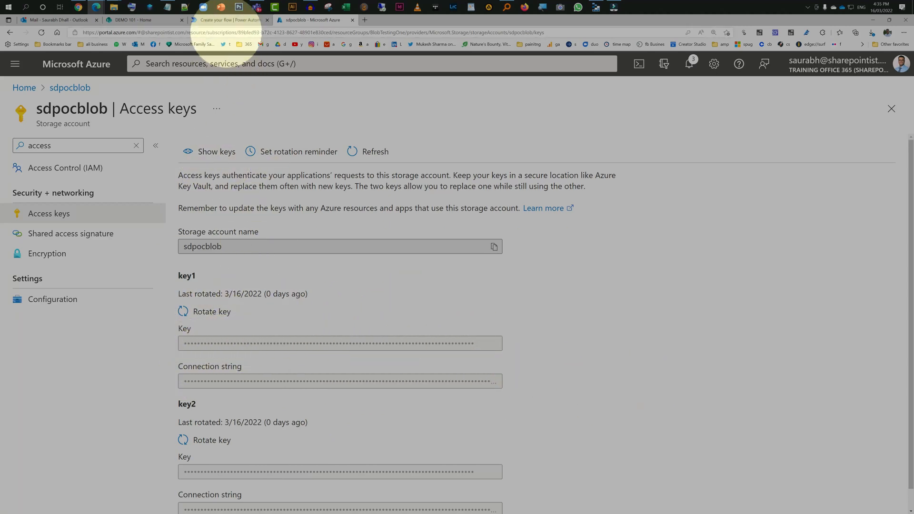
pyautogui.click(224, 20)
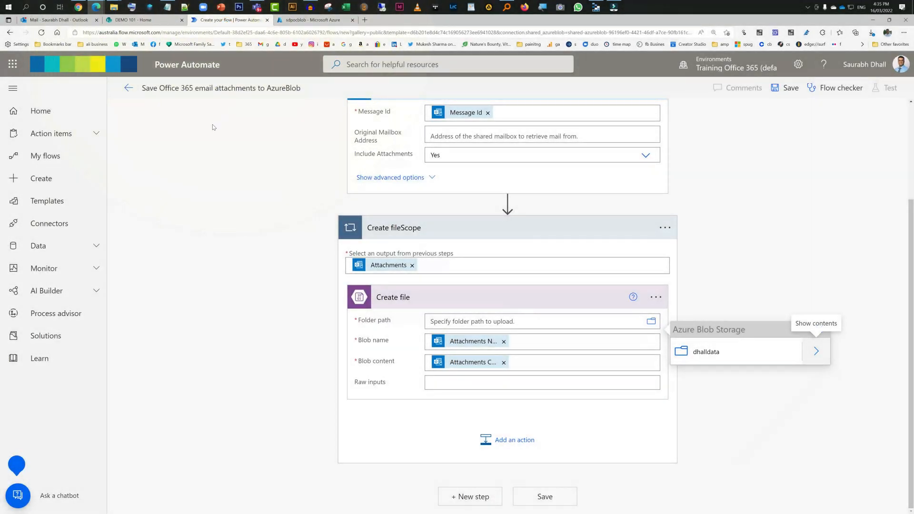
# Step: Review the flow's actions and browse the Create file folder path through dhalldata into the apple folder
pyautogui.scroll(3, 243, 228)
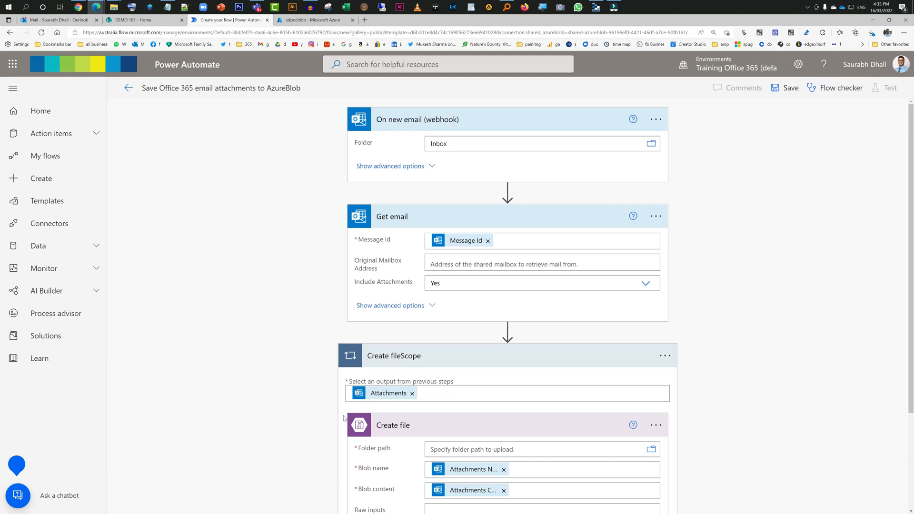
pyautogui.scroll(-3, 405, 390)
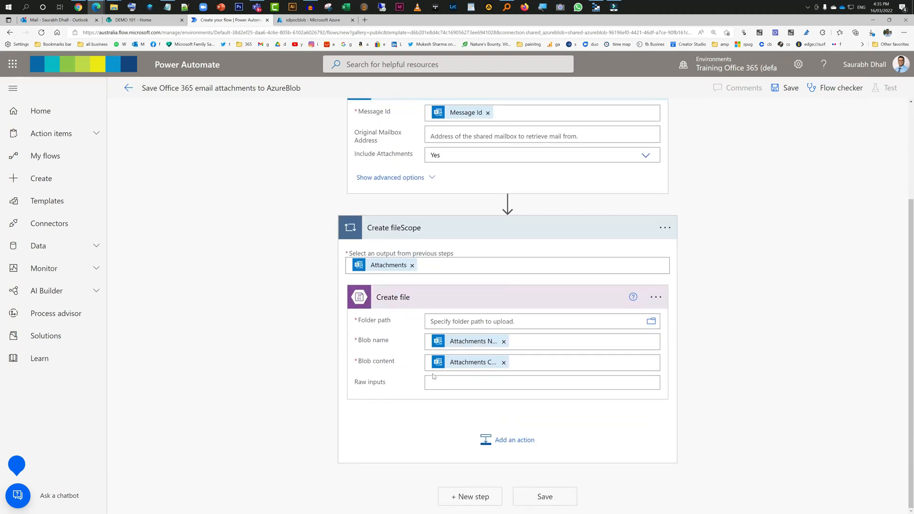
pyautogui.click(651, 321)
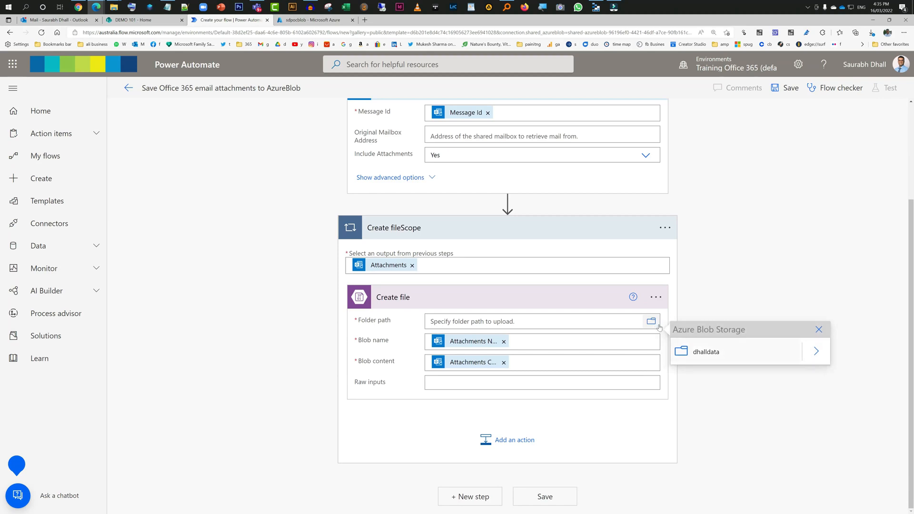
pyautogui.click(813, 353)
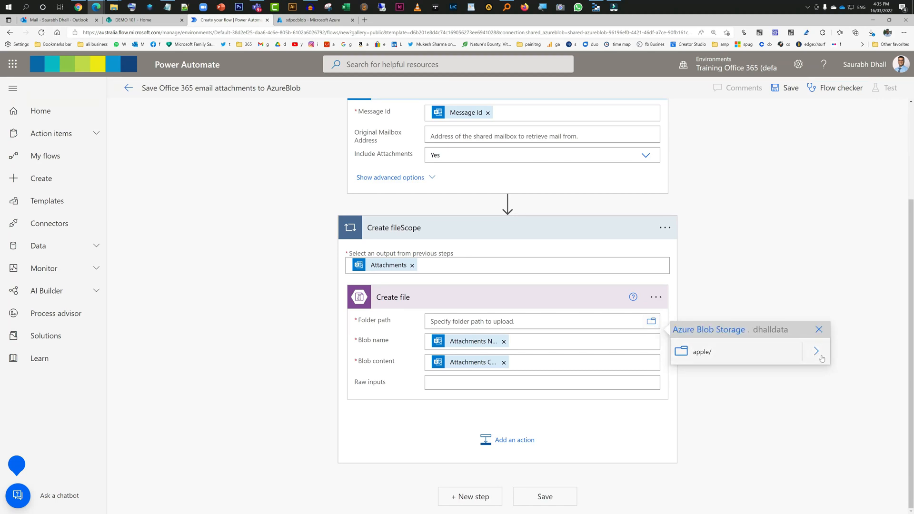
pyautogui.click(813, 352)
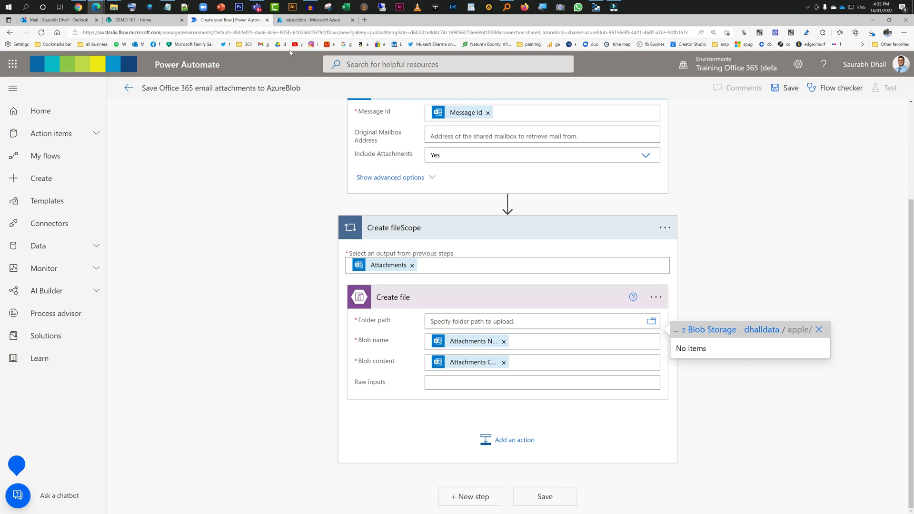
# Step: Switch to the Azure portal, find sdpocblob's containers by searching "cont", and inspect the apple folder in dhalldata
pyautogui.click(313, 20)
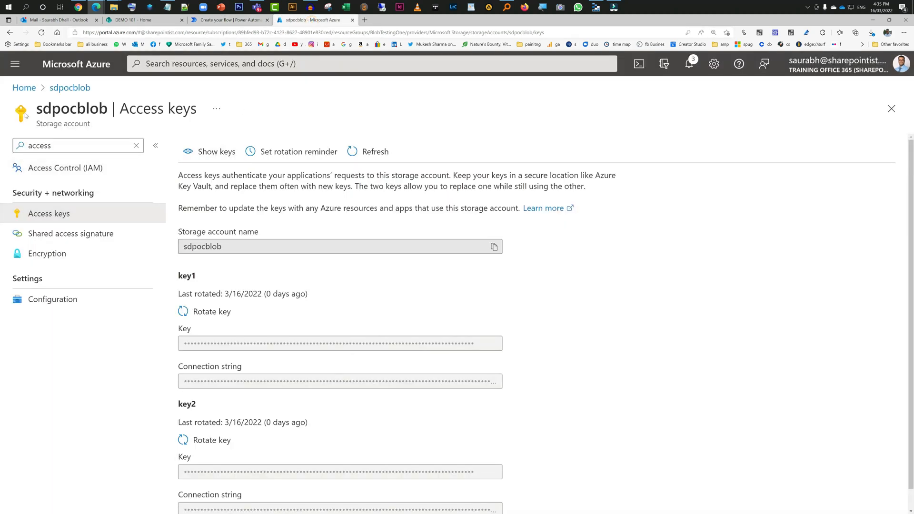
pyautogui.click(70, 87)
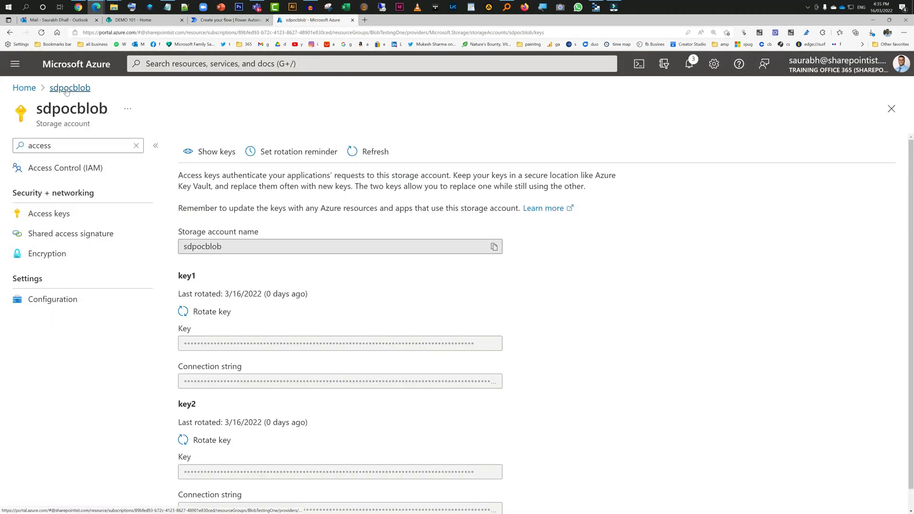
pyautogui.click(52, 146)
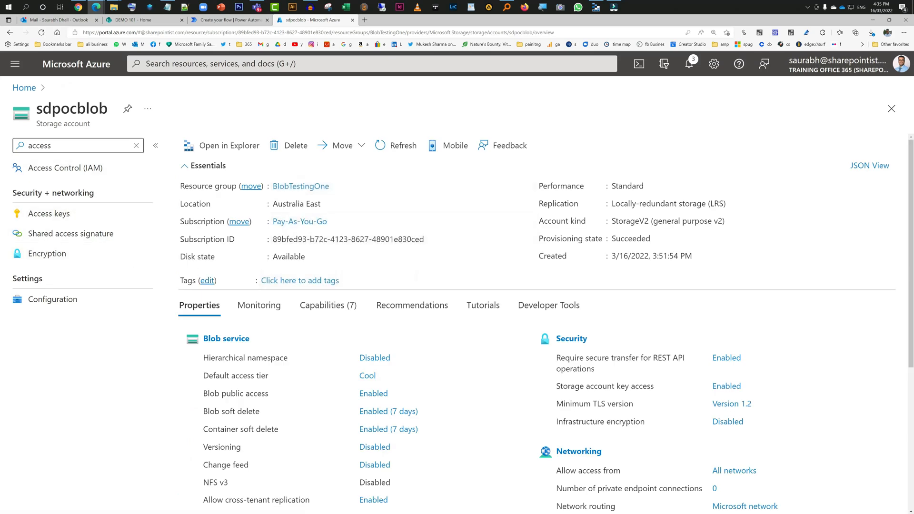
pyautogui.hotkey('ctrl', 'a')
pyautogui.write('con')
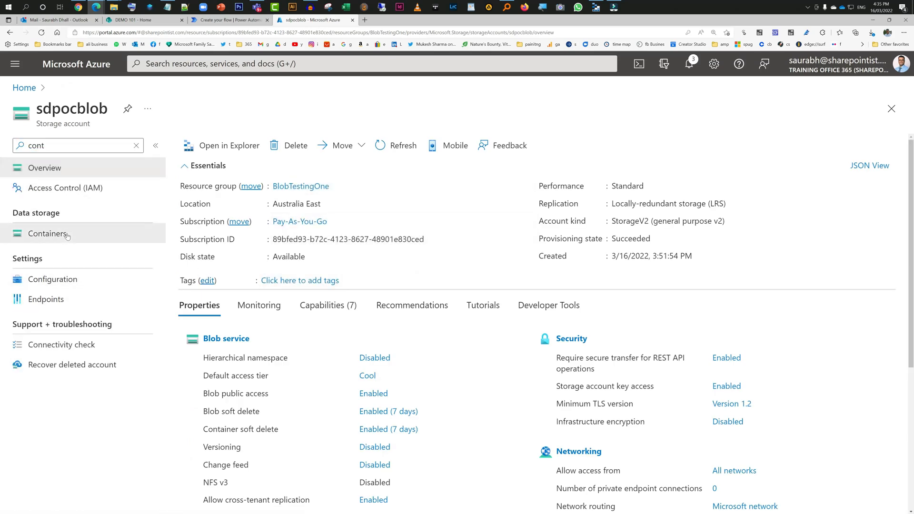
pyautogui.click(66, 233)
pyautogui.click(231, 240)
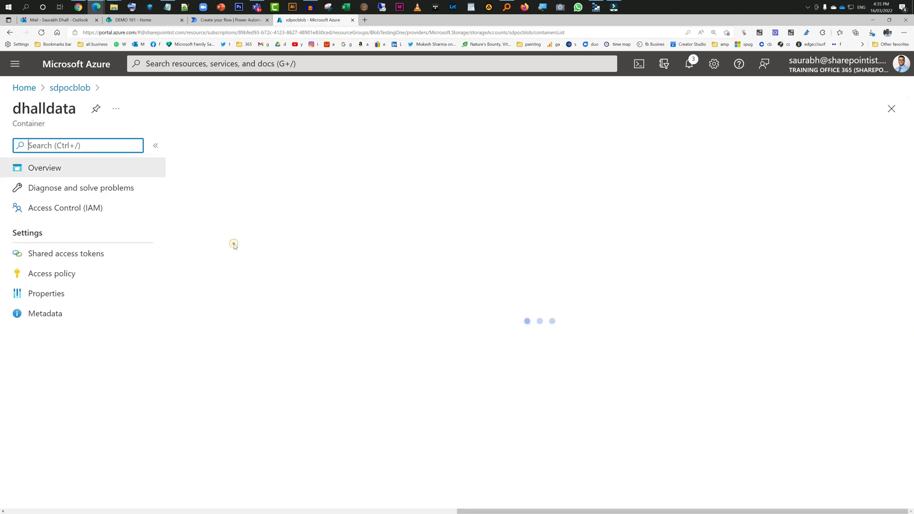
pyautogui.click(227, 281)
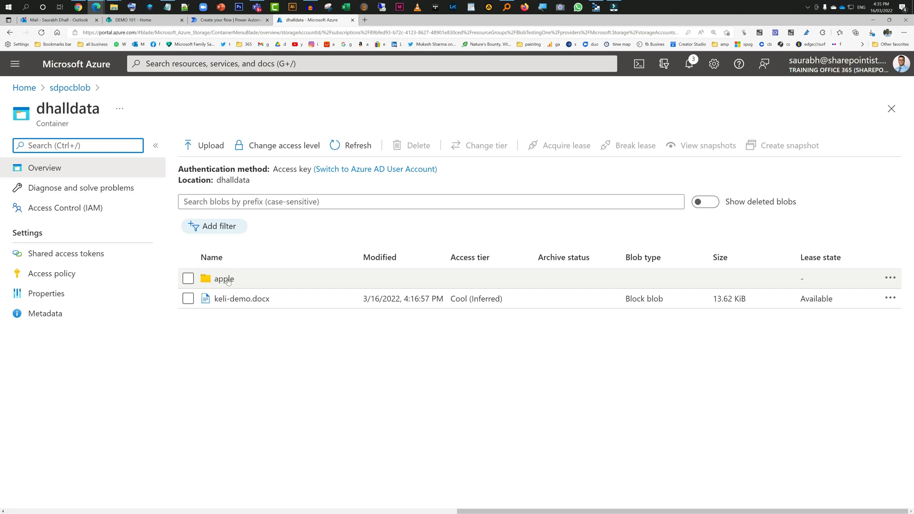
# Step: Return to the flow in Power Automate and browse the Create file action's folder path into dhalldata again, leaving the path empty
pyautogui.click(231, 20)
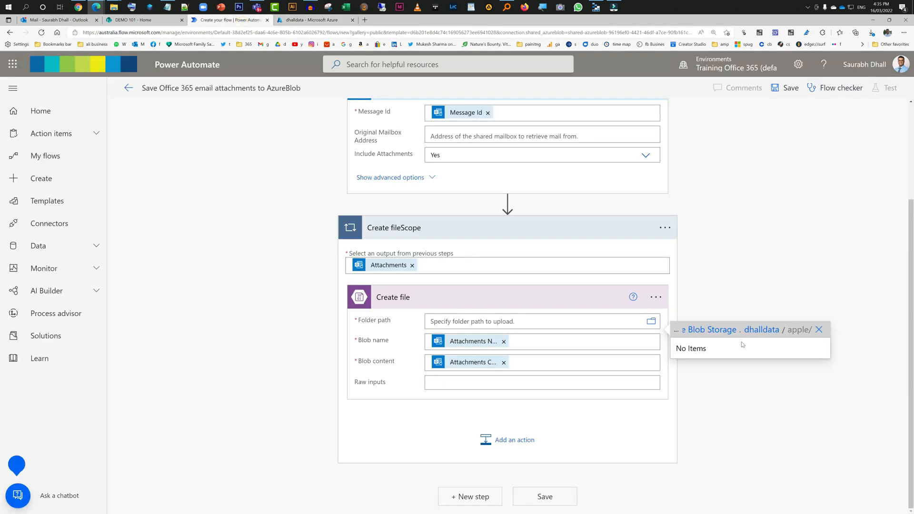
pyautogui.click(819, 330)
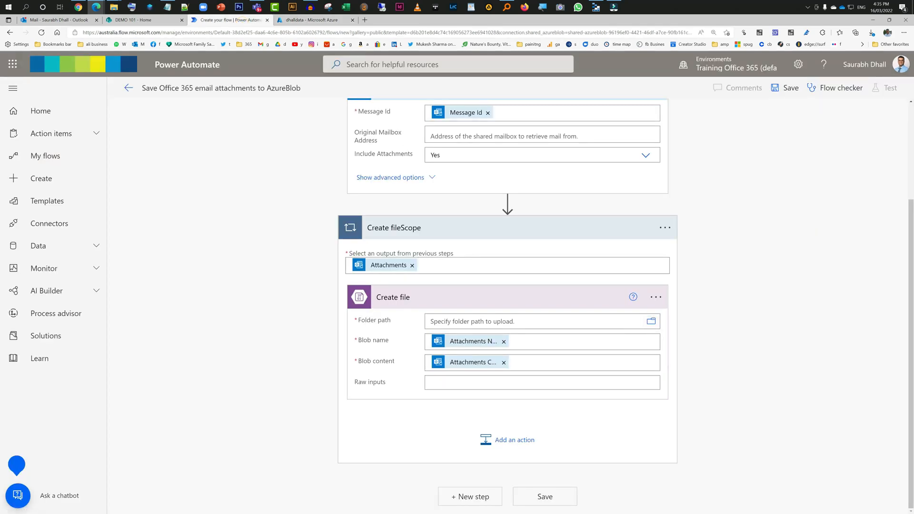
pyautogui.click(652, 322)
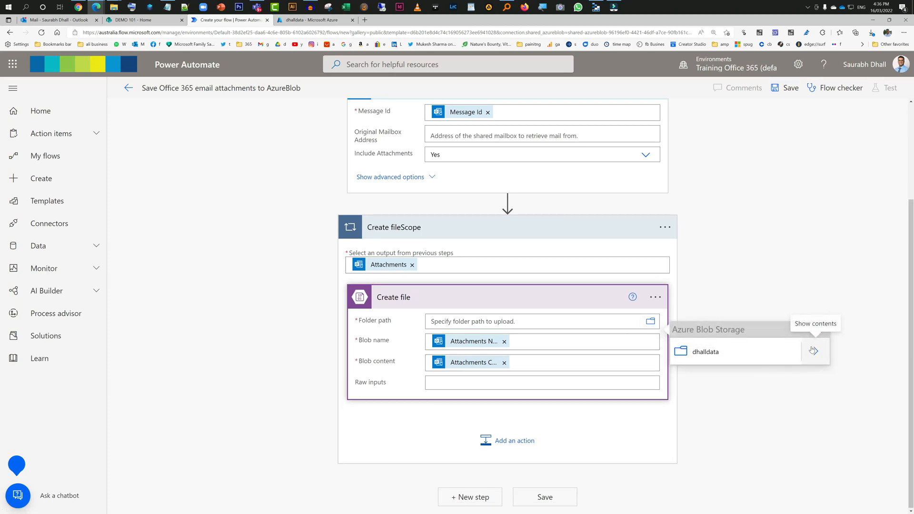
pyautogui.click(814, 351)
pyautogui.click(754, 259)
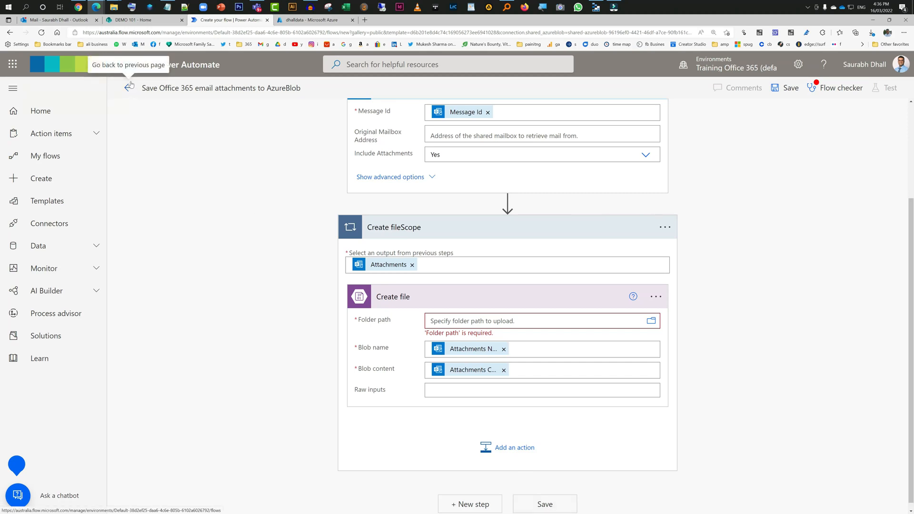
# Step: Look over the dhalldata container in the Azure portal and the inbox in Outlook
pyautogui.click(312, 20)
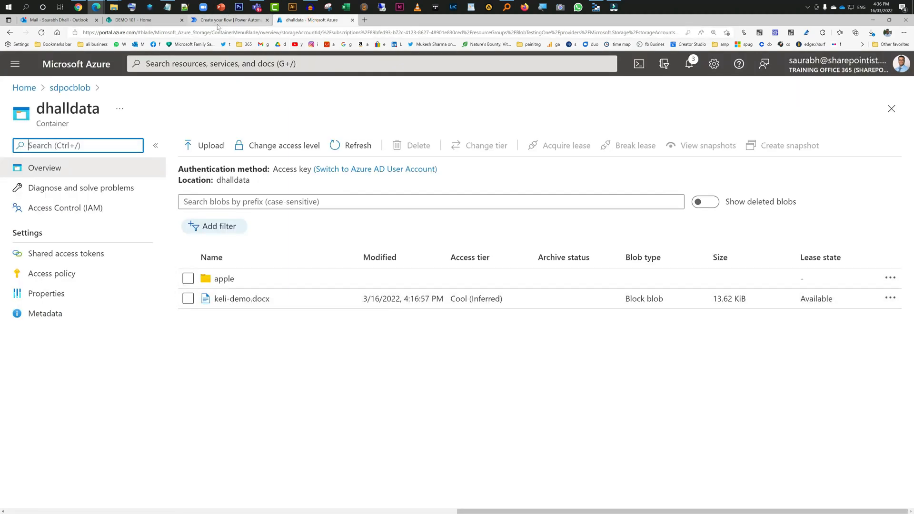
pyautogui.click(71, 22)
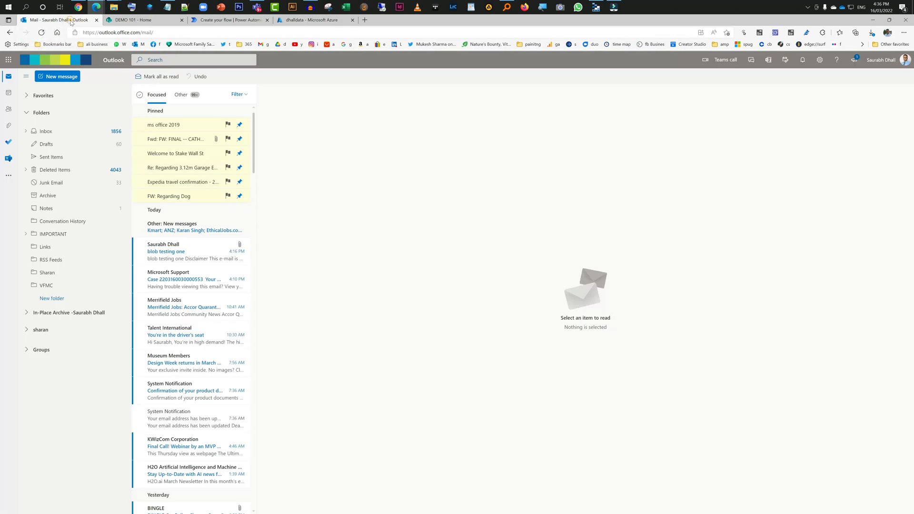
pyautogui.click(316, 22)
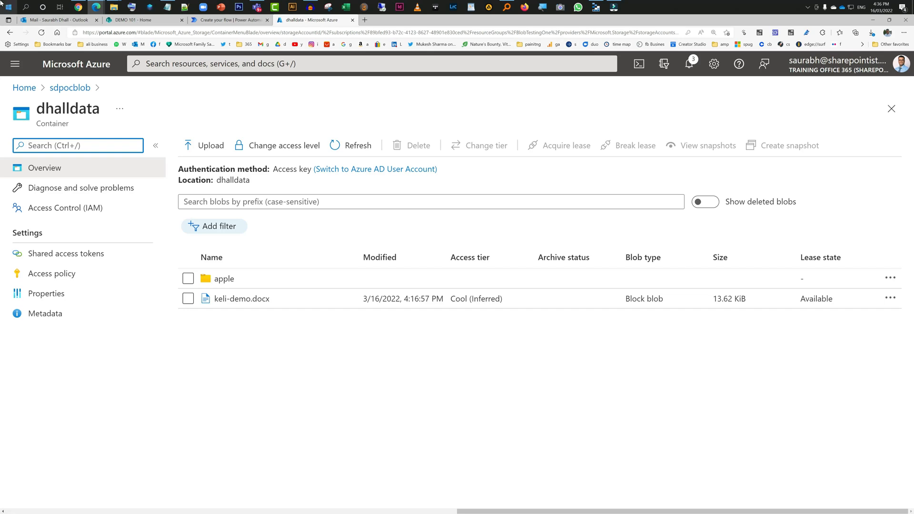
# Step: Switch to the Outlook draft titled "test 2", attach dummy 3.xlsx from this computer and send the email
pyautogui.hotkey('alt', 'Tab')
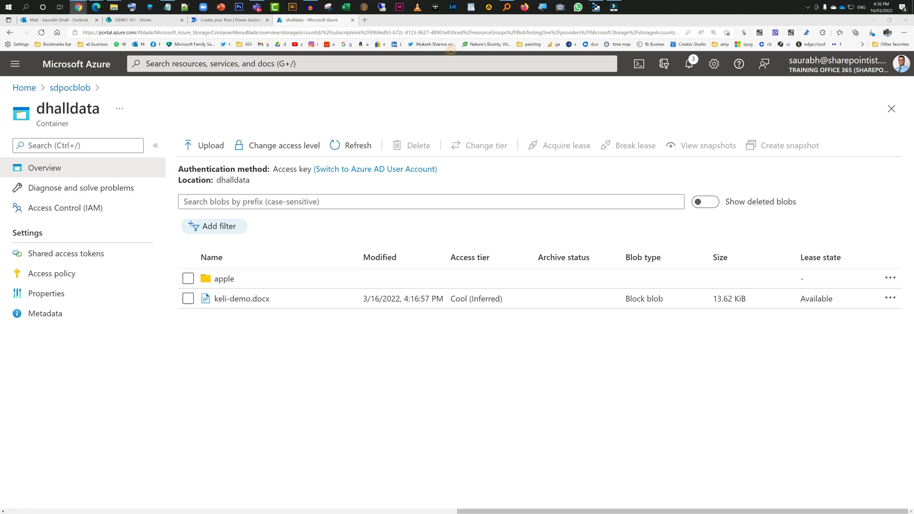
pyautogui.moveTo(0, 54); pyautogui.dragTo(527, 127)
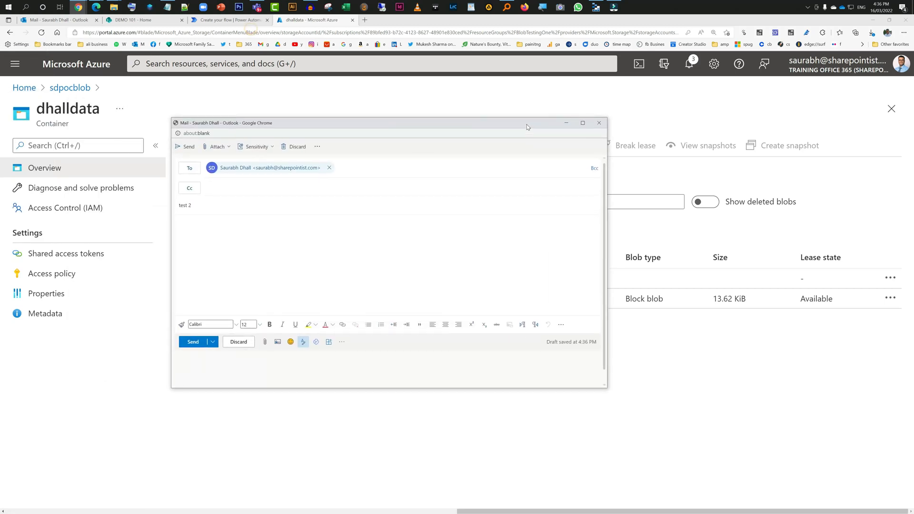
pyautogui.click(265, 342)
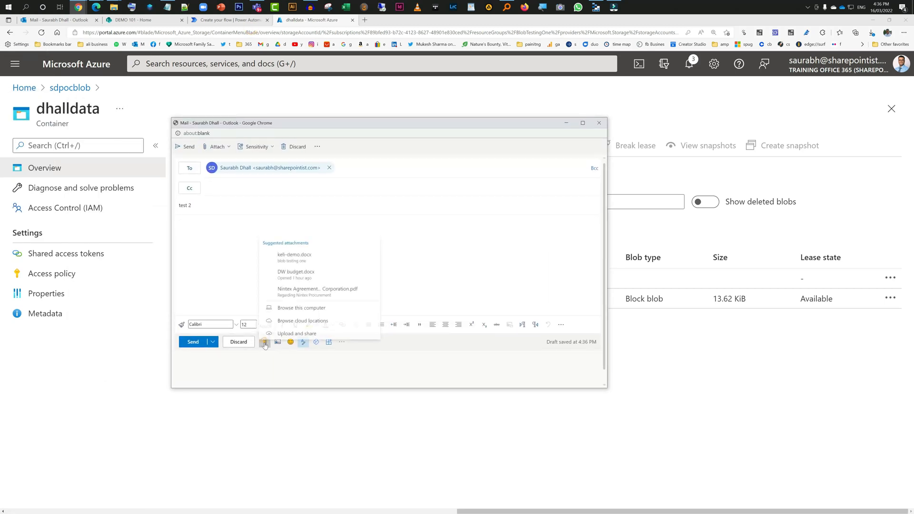
pyautogui.click(298, 305)
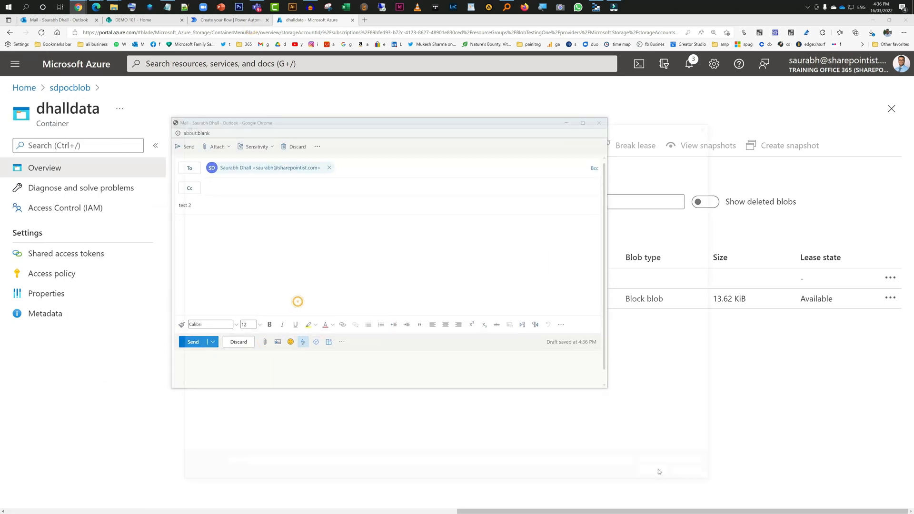
pyautogui.doubleClick(285, 200)
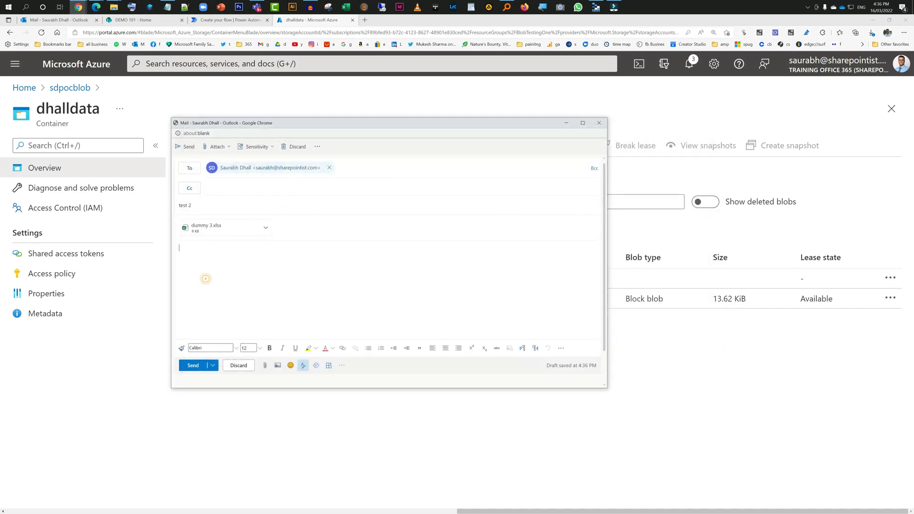
pyautogui.click(194, 366)
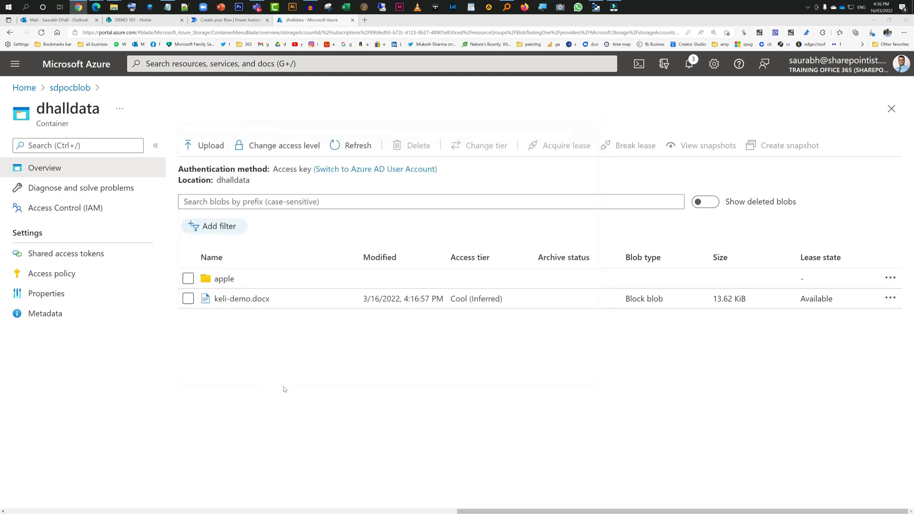
# Step: Leave the unsaved flow in Power Automate and open the existing Save Office 365 email attachments to AzureBlob flow from the flow list
pyautogui.click(226, 19)
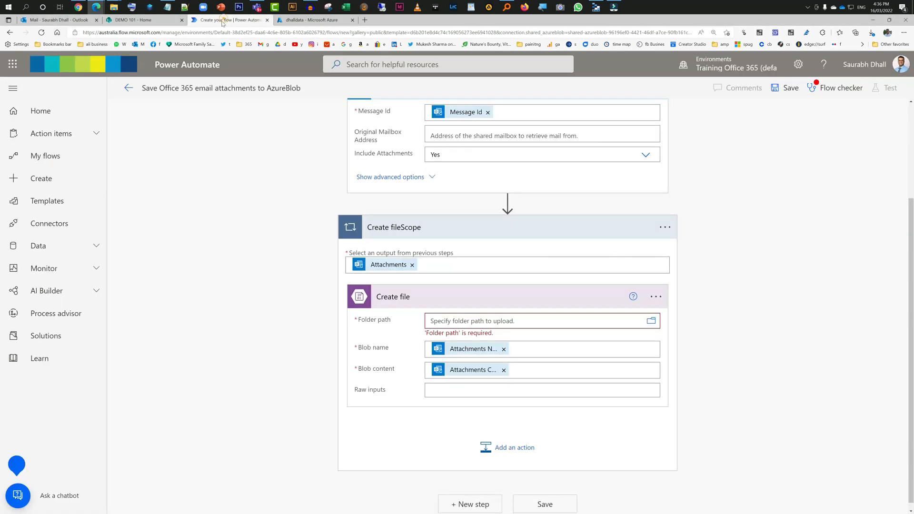
pyautogui.click(62, 114)
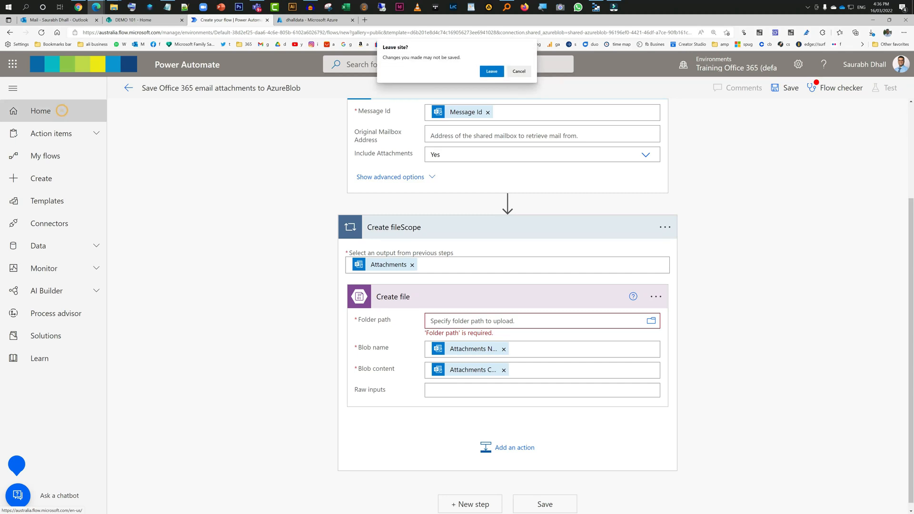
pyautogui.click(498, 78)
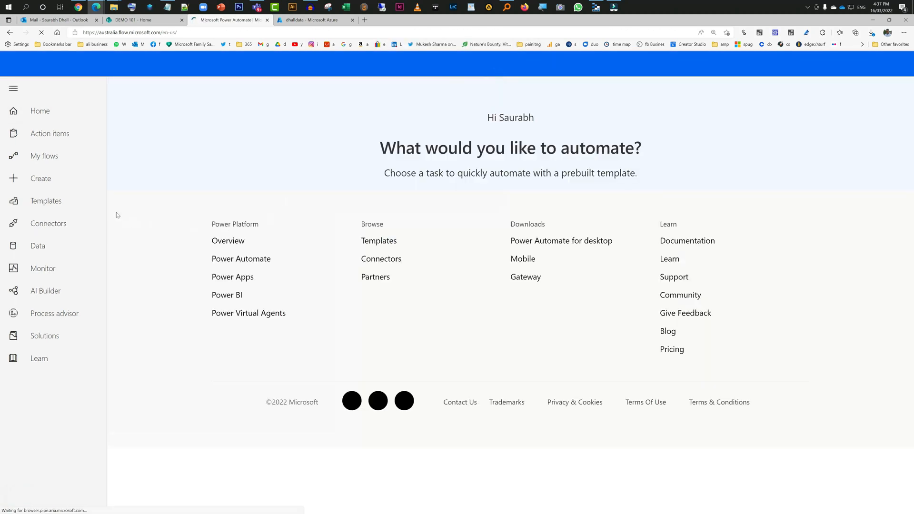
pyautogui.click(46, 156)
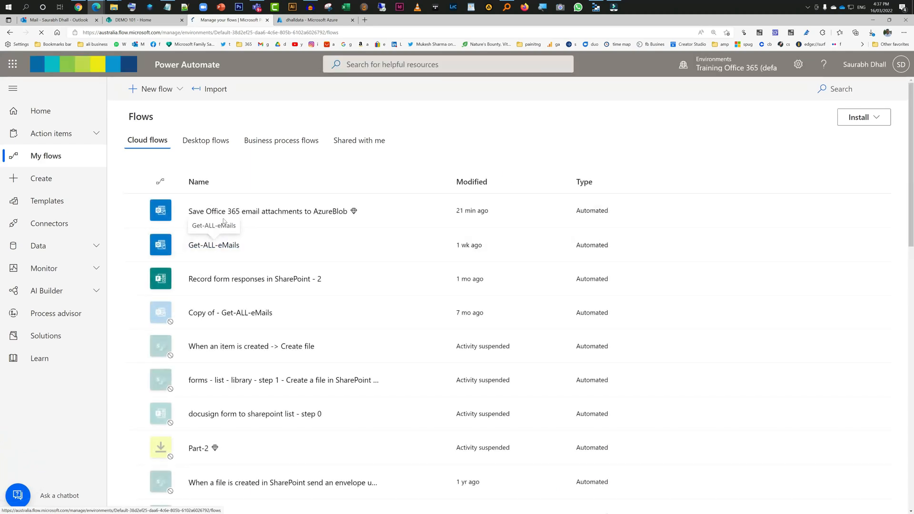
pyautogui.click(225, 210)
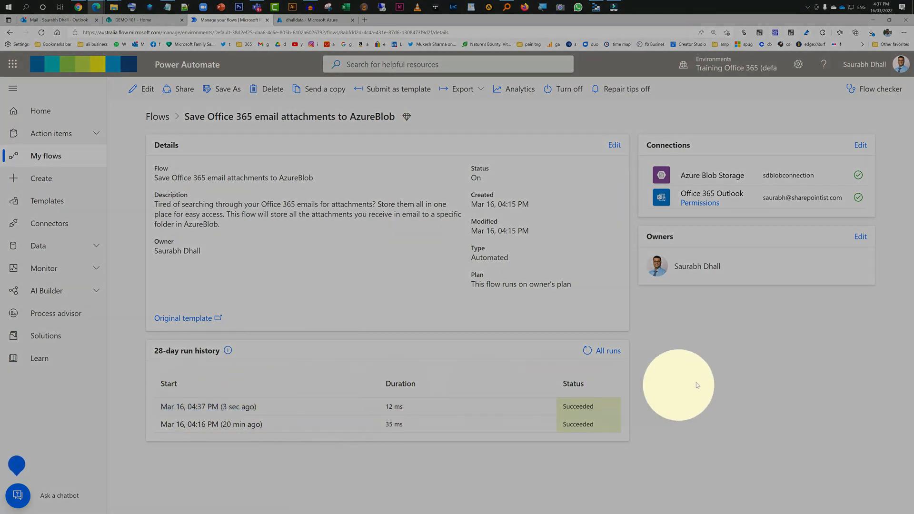
# Step: Reload the flow's details page and open its full run history
pyautogui.rightClick(696, 382)
pyautogui.click(738, 199)
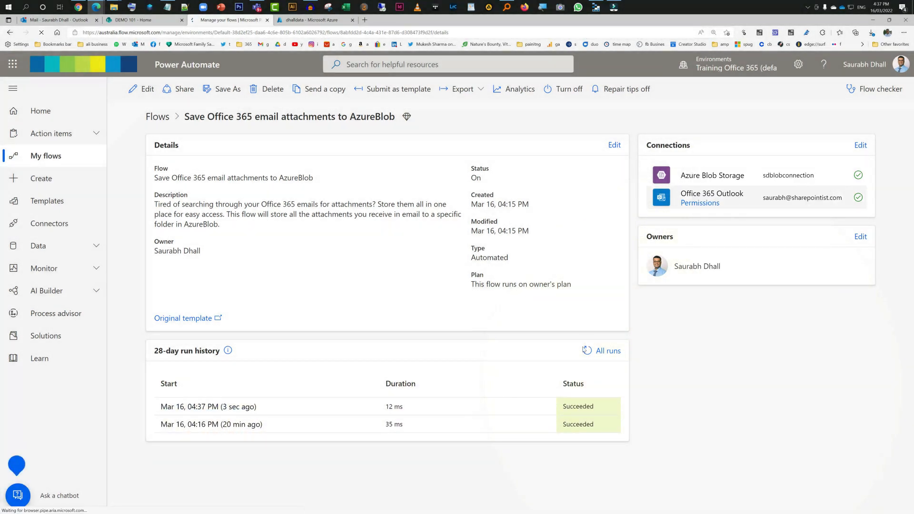
pyautogui.click(602, 351)
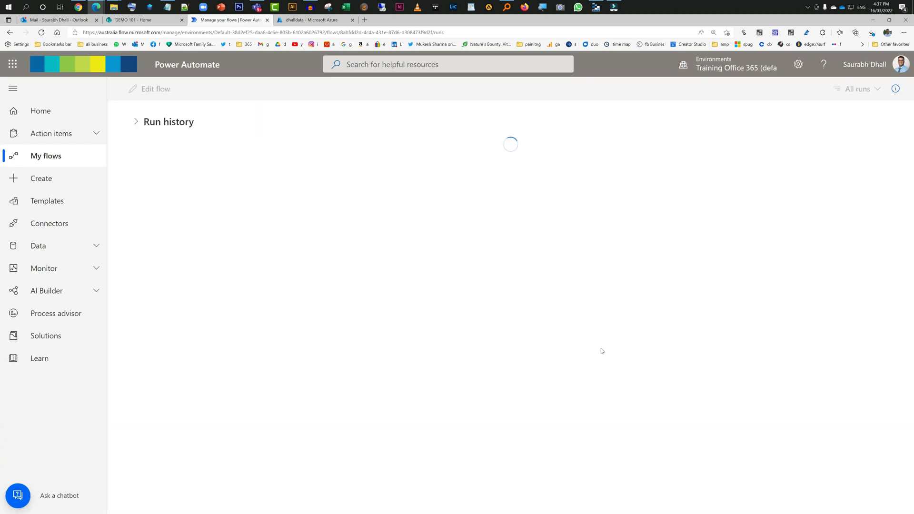
# Step: Refresh the dhalldata container in the Azure portal to check for the emailed attachment, and return to the run history in Power Automate
pyautogui.click(330, 21)
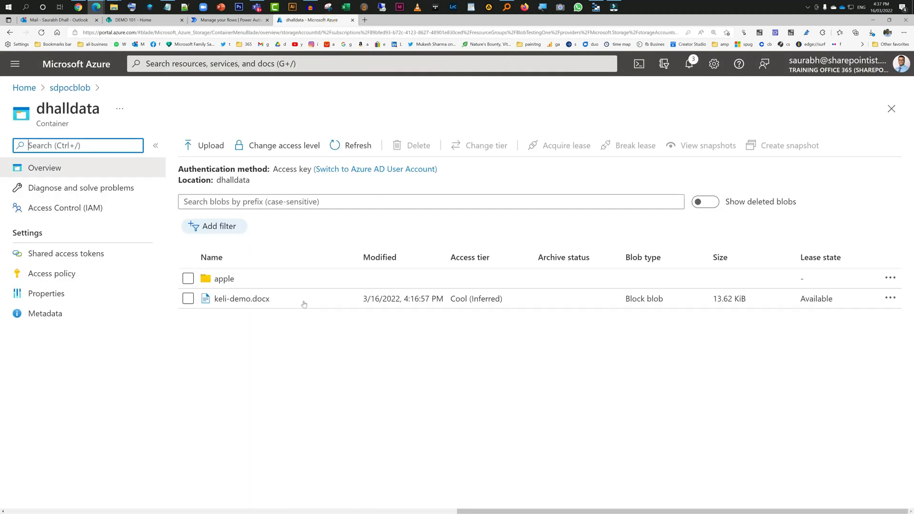
pyautogui.click(355, 146)
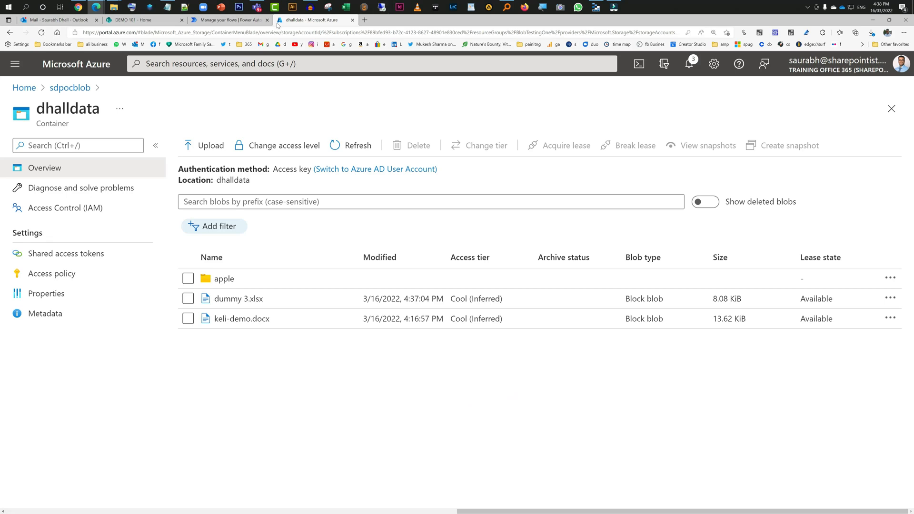
pyautogui.click(232, 22)
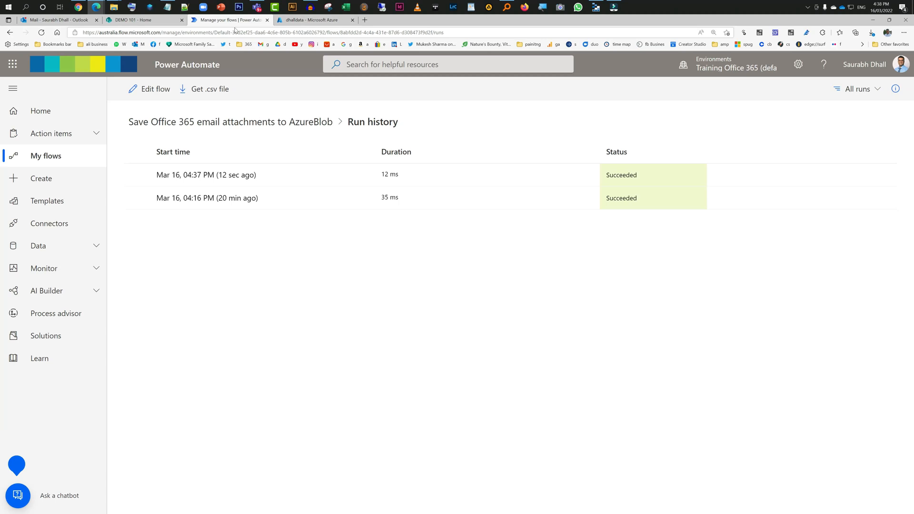
pyautogui.moveTo(252, 8)
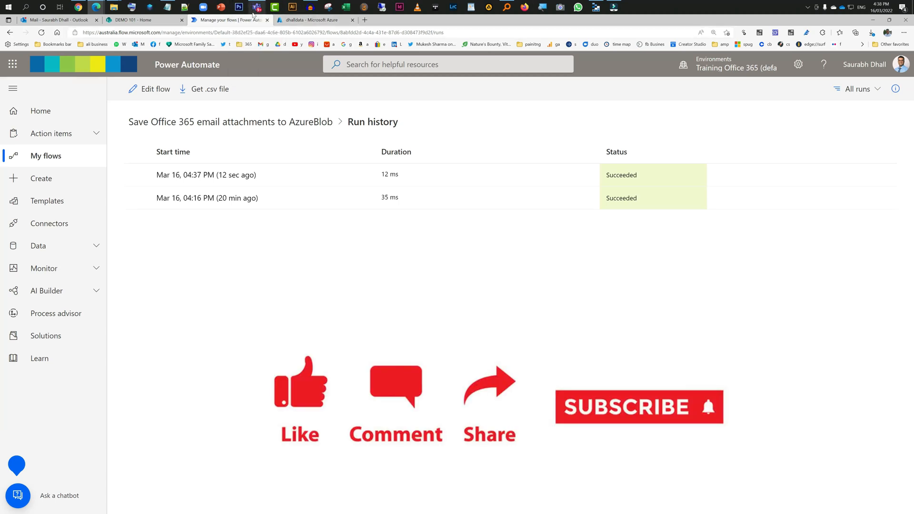
pyautogui.click(615, 7)
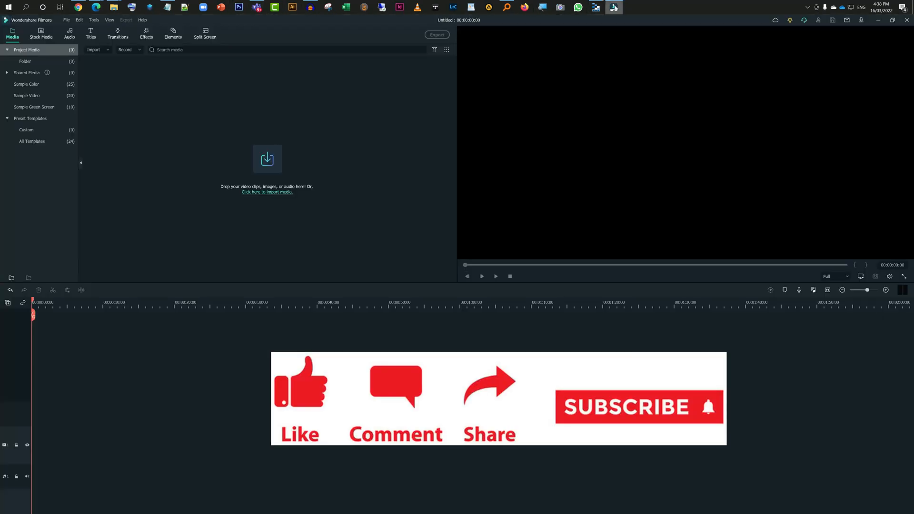